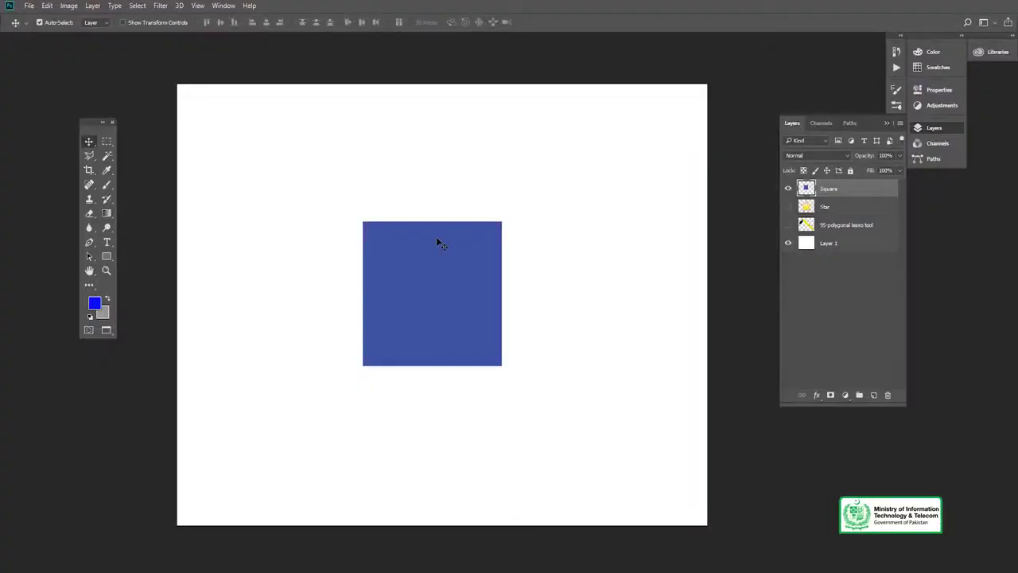
Switch the lasso tool group to the Polygonal Lasso Tool
key(l)
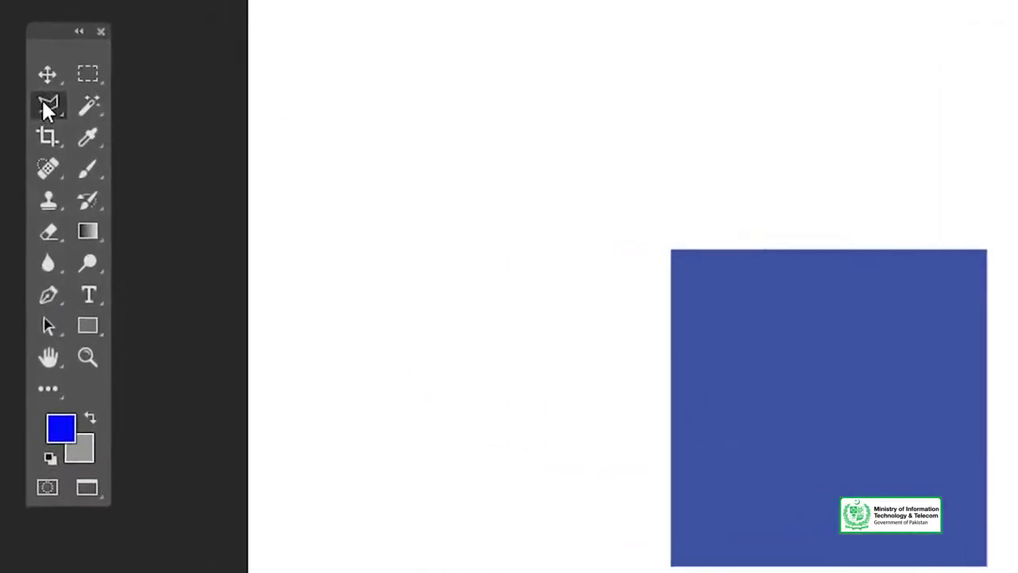
right_click(38, 95)
click(36, 92)
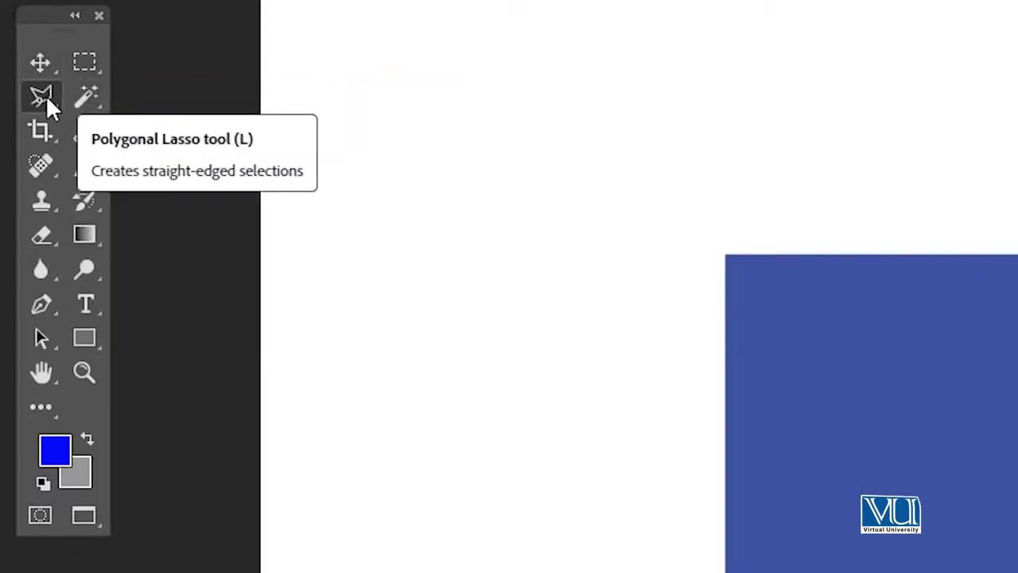
click(43, 94)
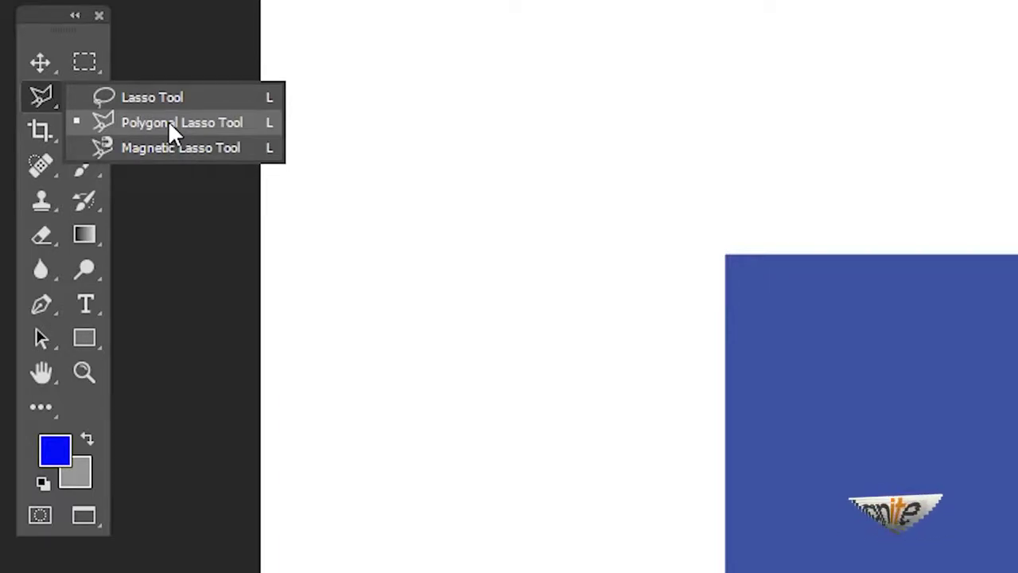
click(168, 123)
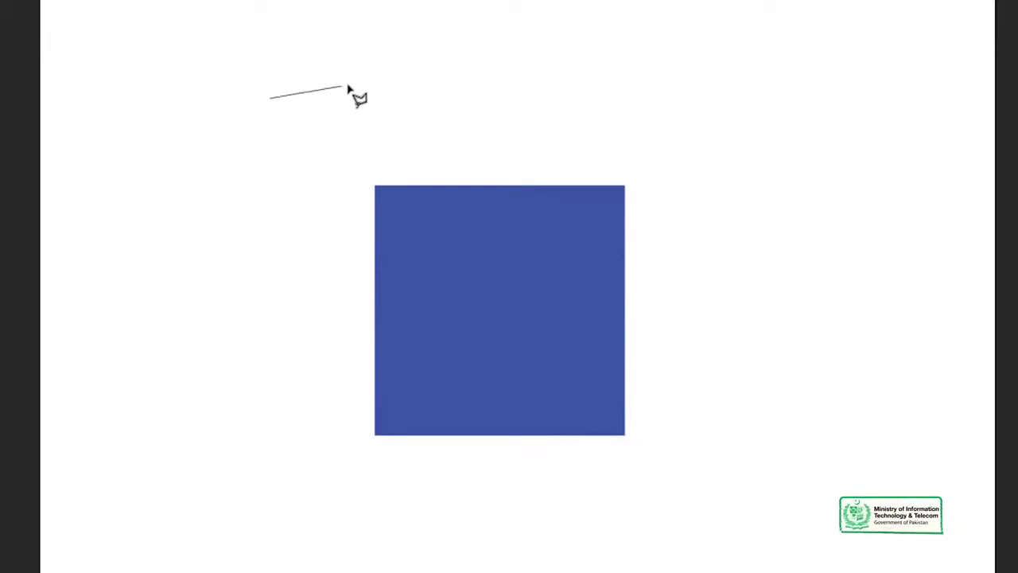
Trace a rectangular polygonal outline around the blue square, fixing misplaced corners, and close it
mouse_move(506, 53)
mouse_down()
mouse_move(404, 85)
mouse_move(414, 147)
mouse_up()
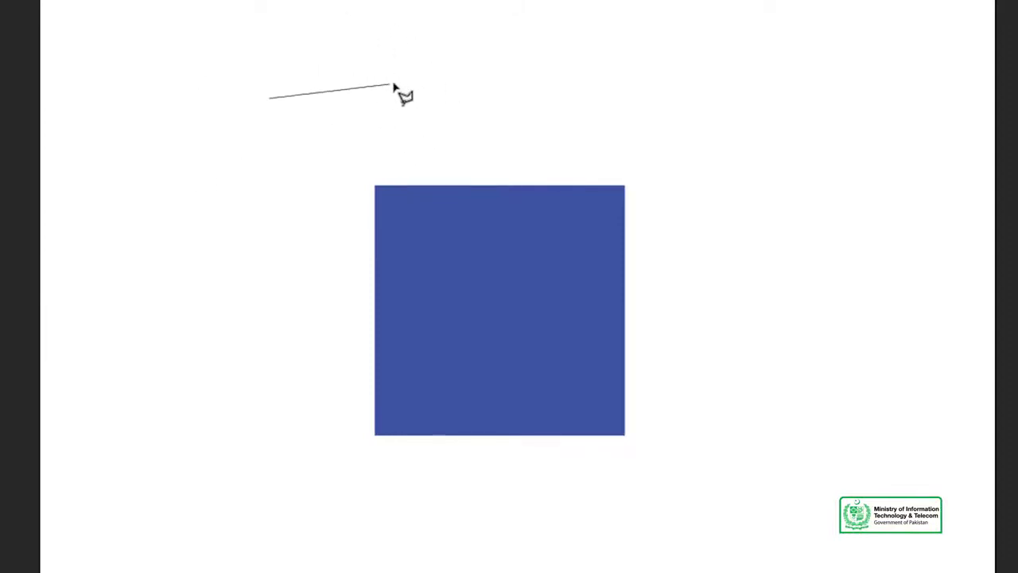
drag(422, 81, 424, 86)
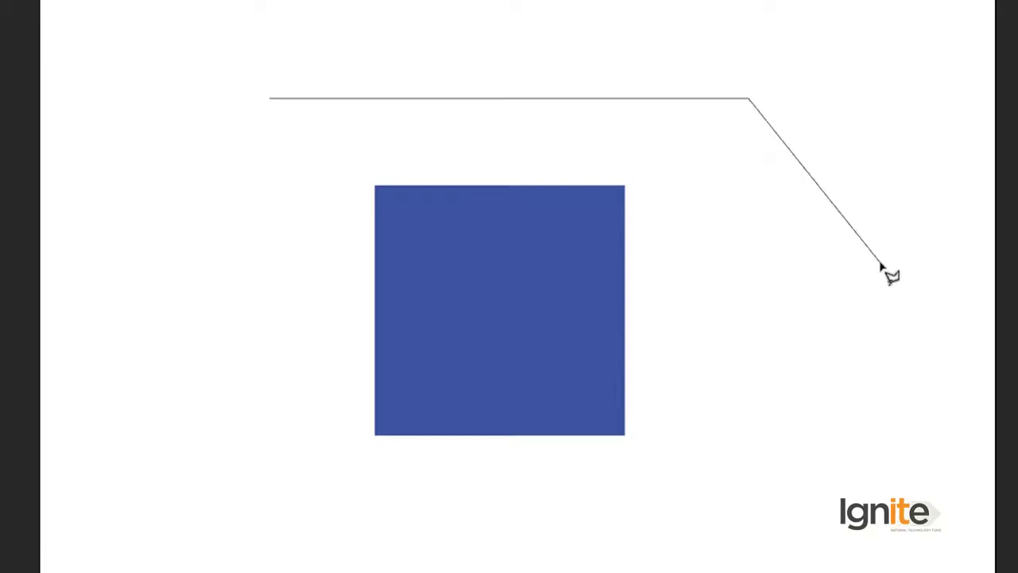
click(895, 548)
scroll(835, 557, down, 5)
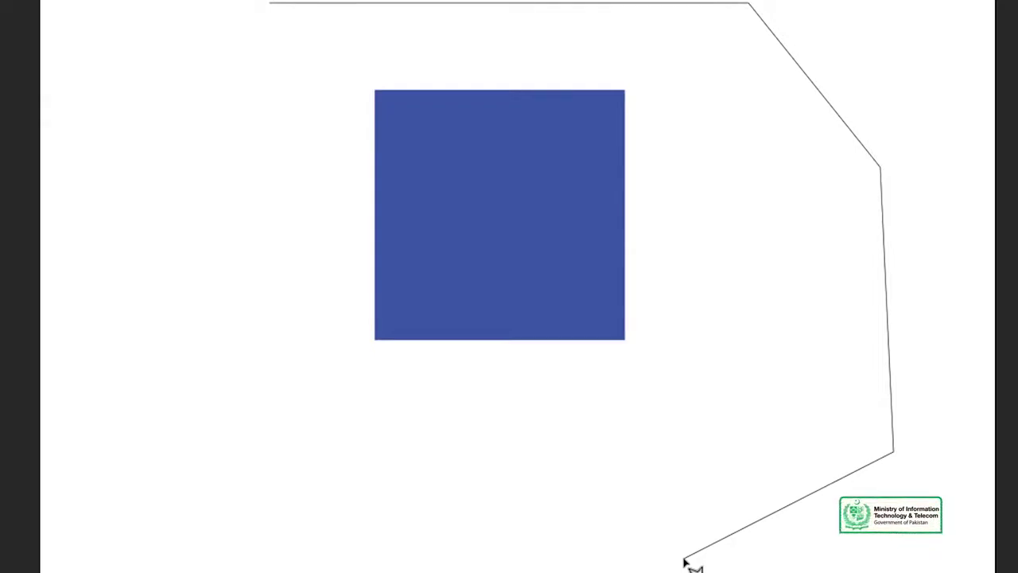
key(ctrl+z)
key(ctrl+z)
scroll(864, 307, up, 2)
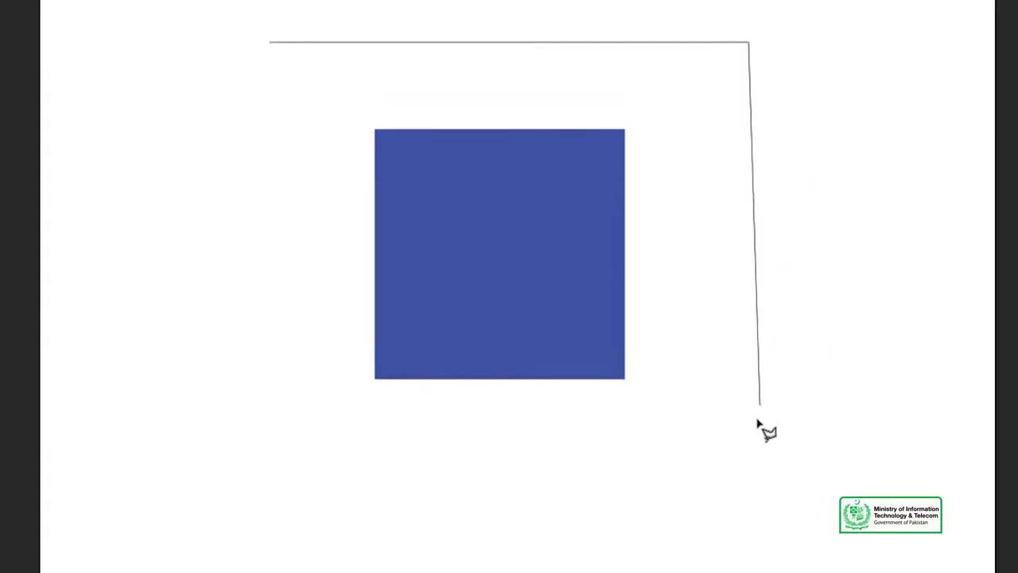
scroll(760, 433, up, 2)
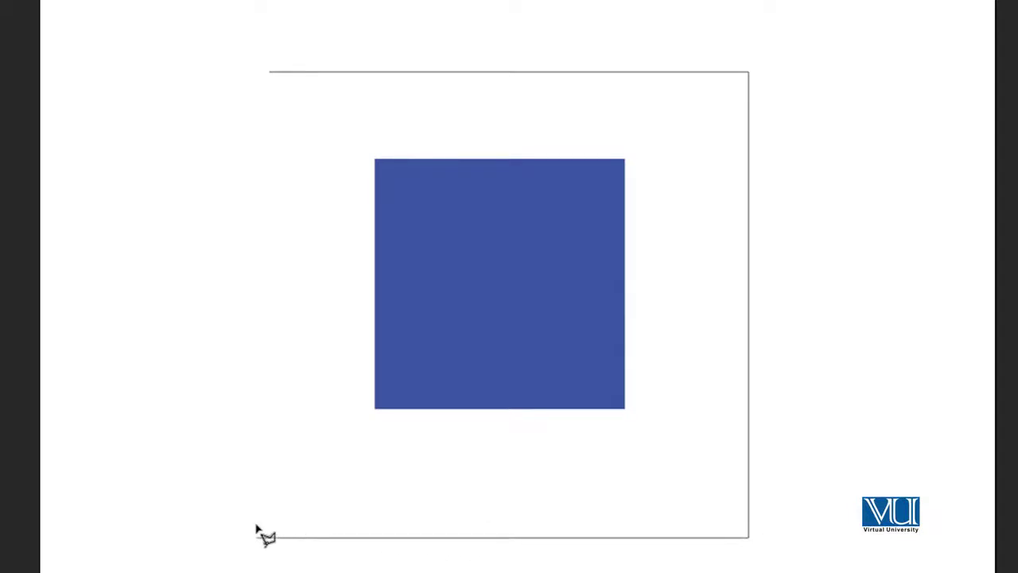
click(256, 536)
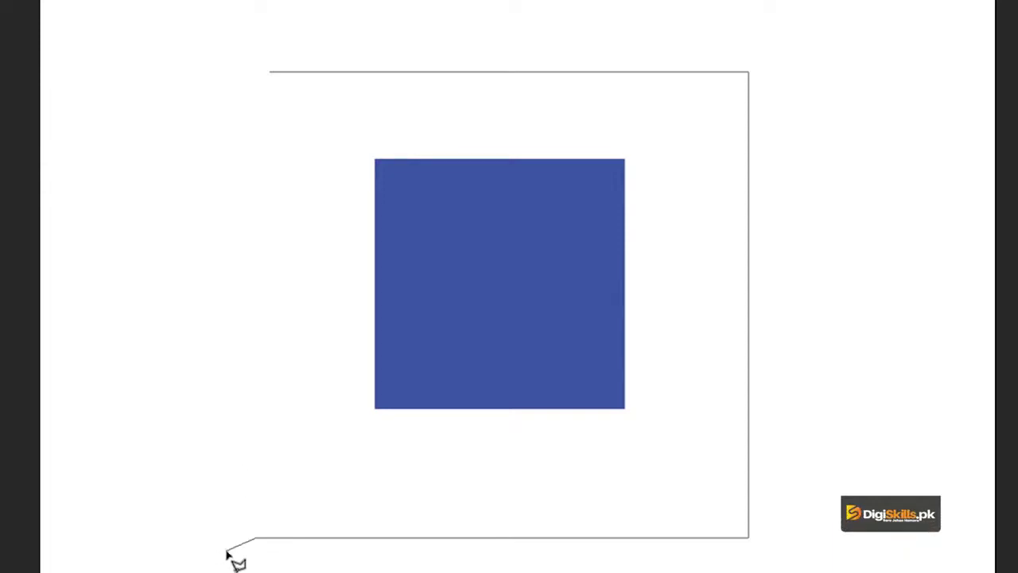
key(BackSpace)
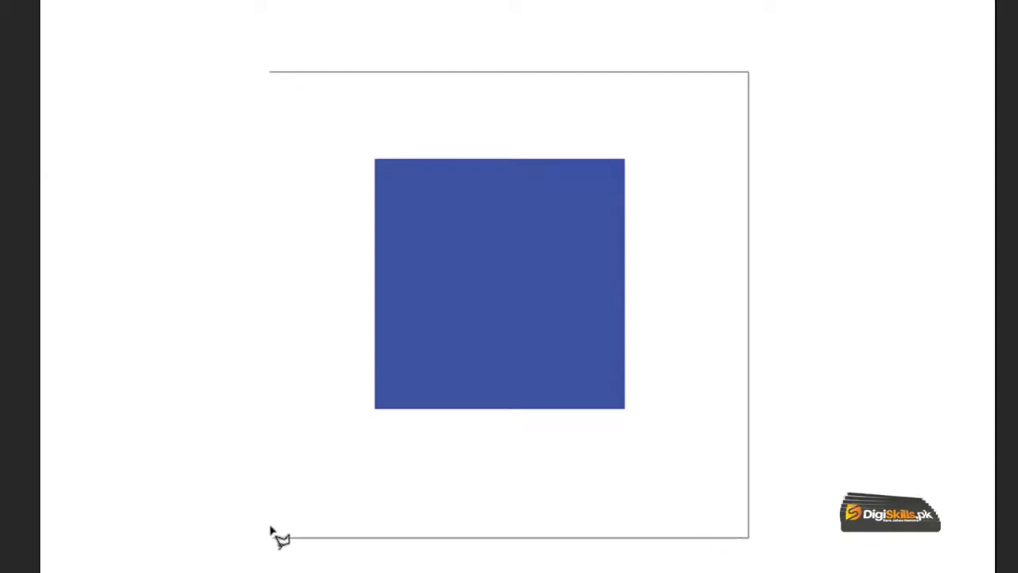
click(268, 536)
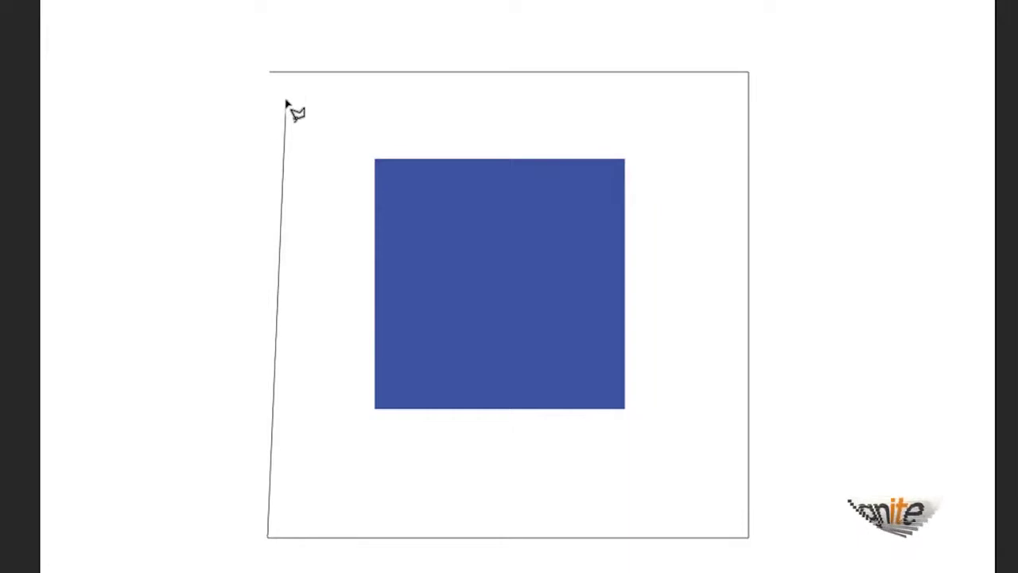
click(270, 74)
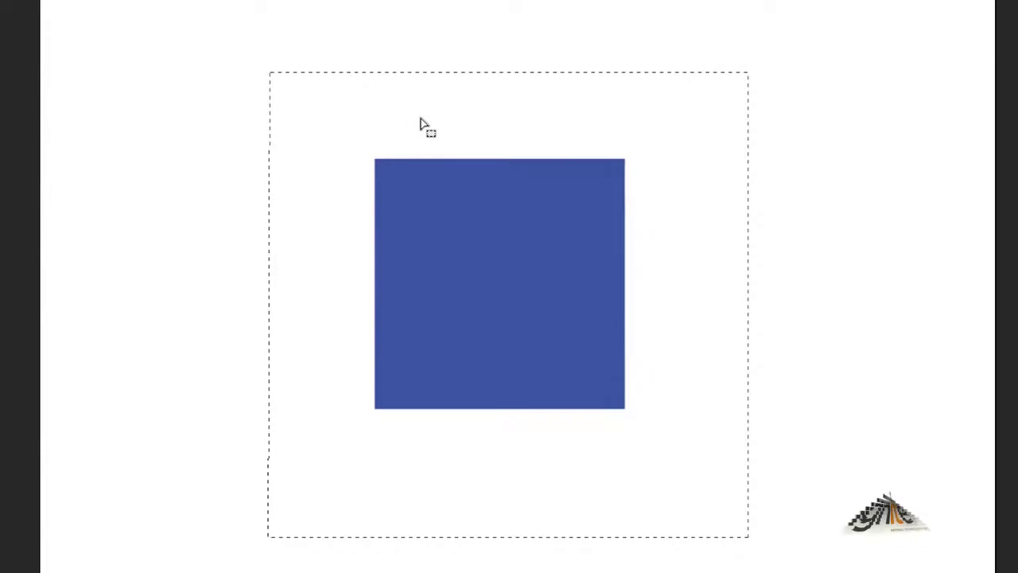
Drag the selected square right and delete its pixels, then undo the deletion
key(v)
mouse_move(509, 291)
mouse_down()
mouse_move(674, 210)
mouse_move(362, 183)
mouse_move(542, 308)
mouse_up()
key(Delete)
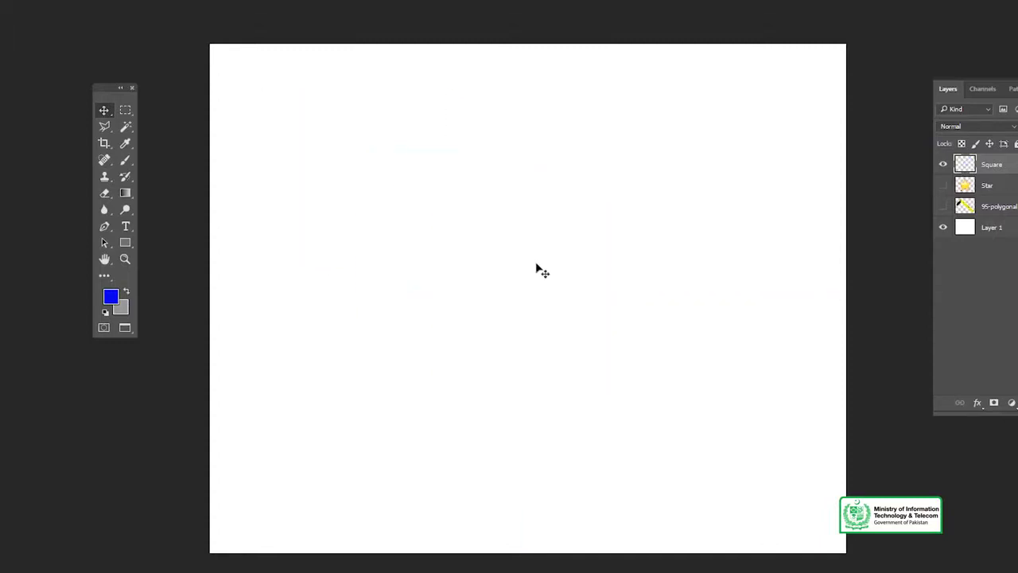
key(ctrl+z)
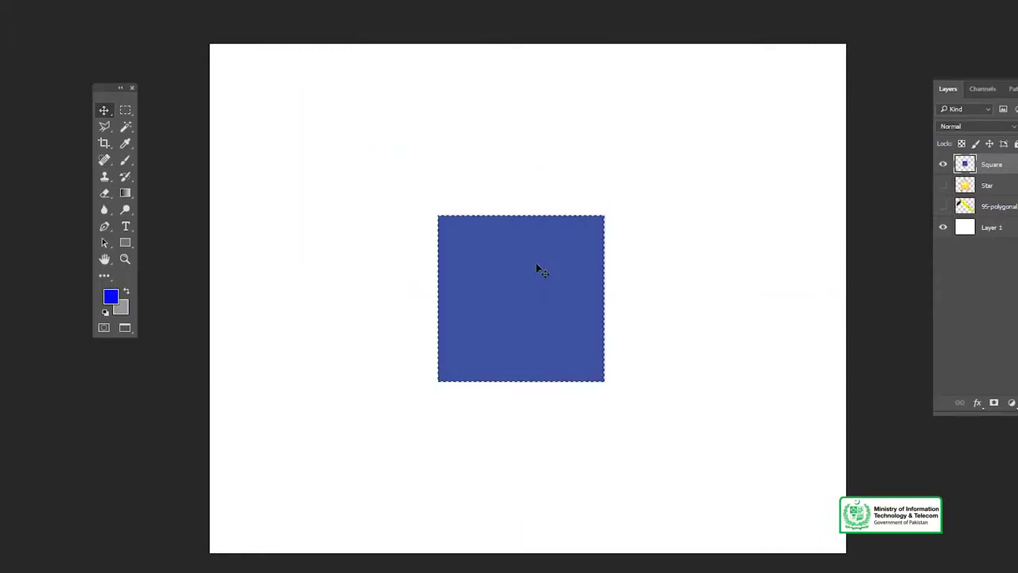
Invert the selection, deselect with Ctrl+D, and nudge the blue square slightly upward
key(ctrl+shift+i)
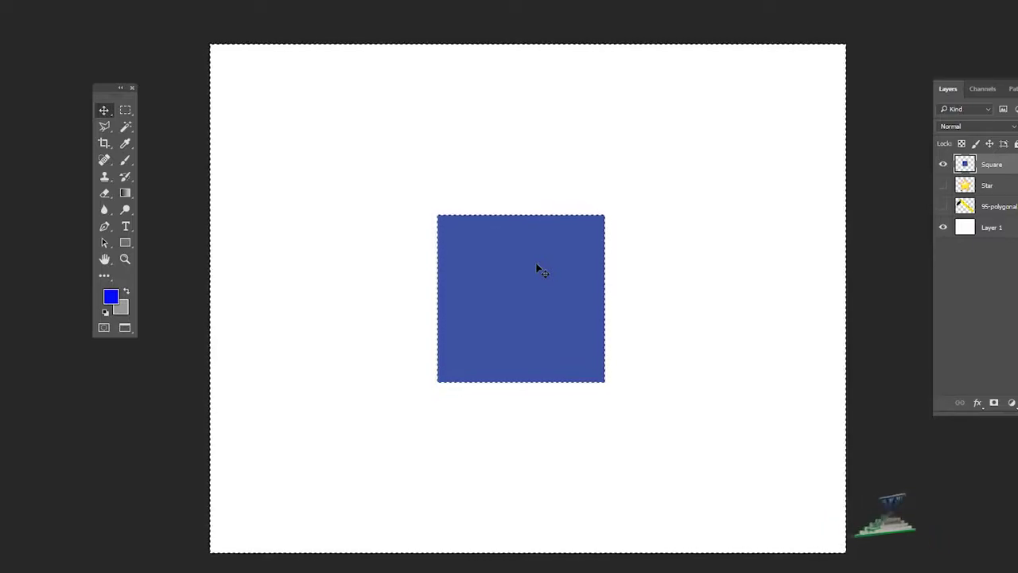
key(ctrl)
key(ctrl+d)
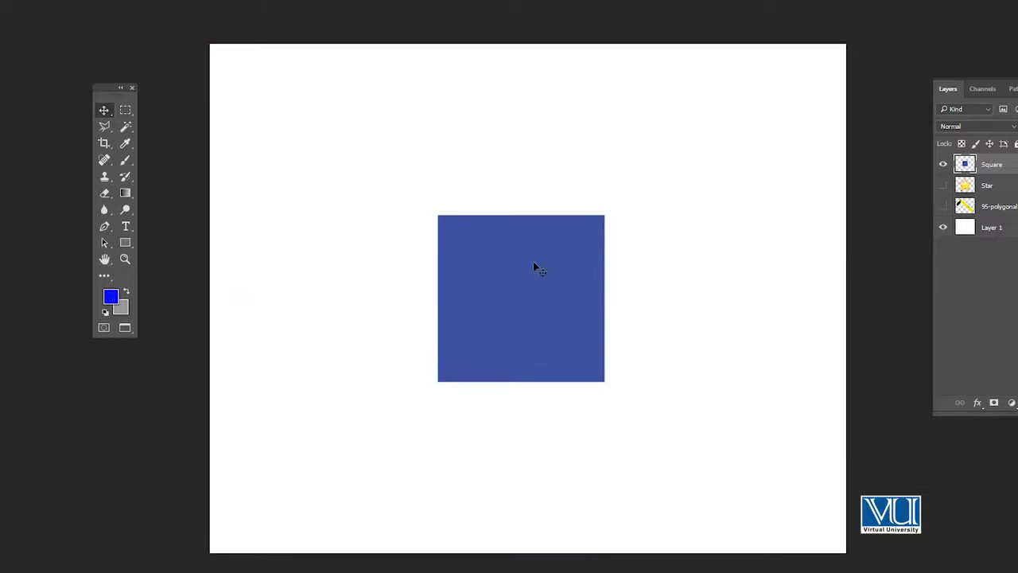
drag(534, 266, 535, 258)
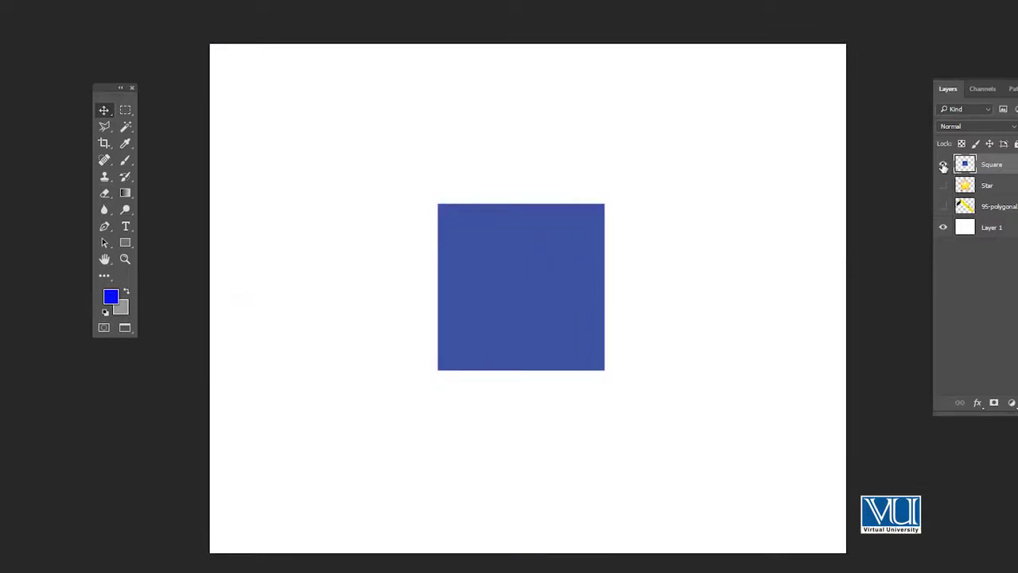
Hide the Square layer, show the Star layer, and reselect the Polygonal Lasso Tool
click(943, 165)
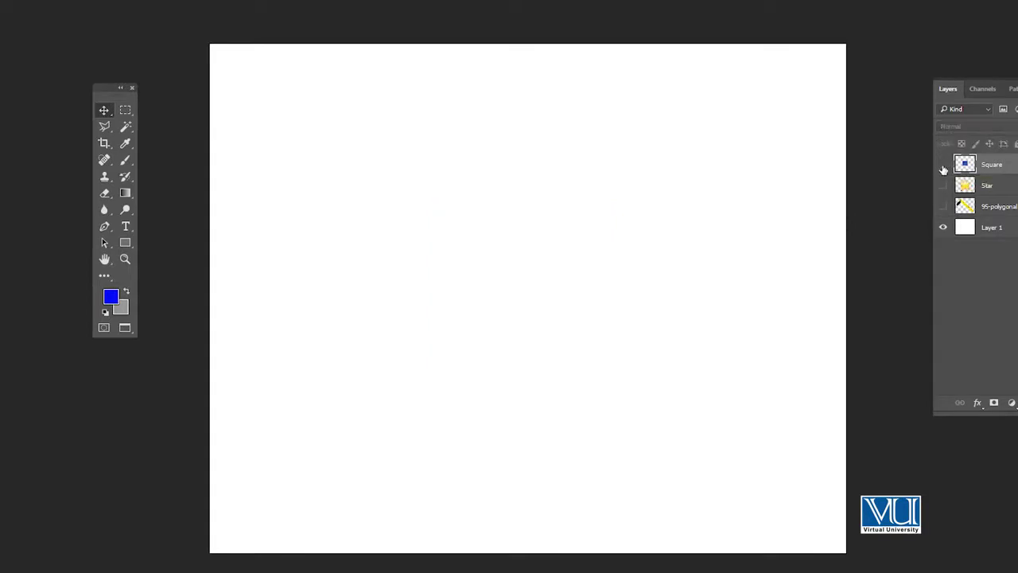
click(943, 185)
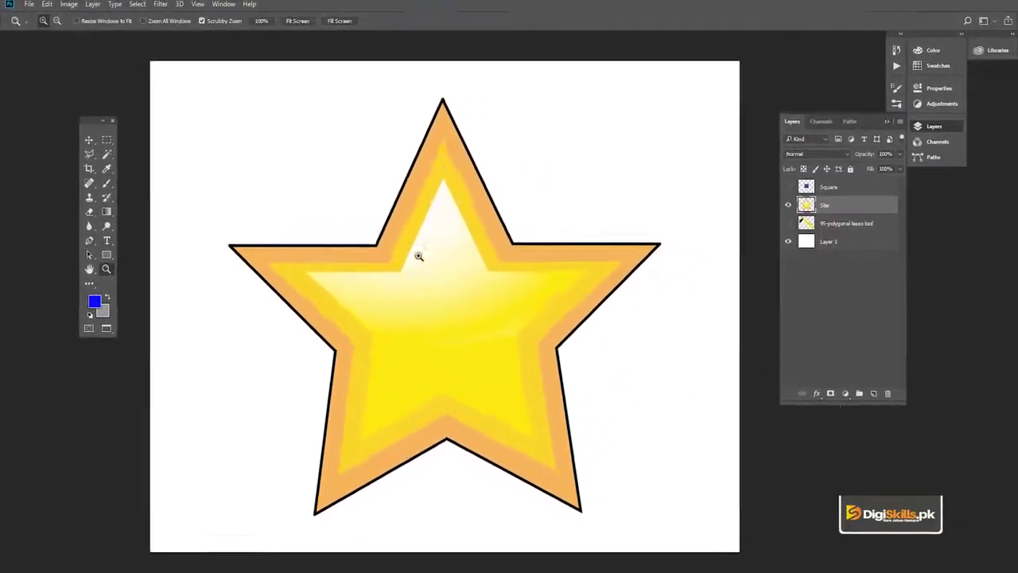
scroll(416, 253, up, 5)
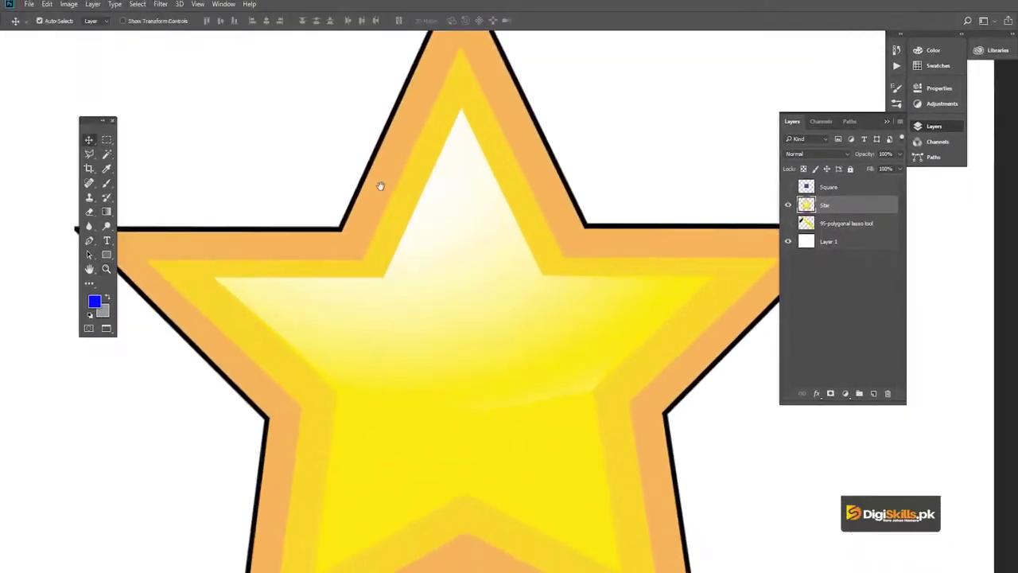
drag(380, 185, 379, 232)
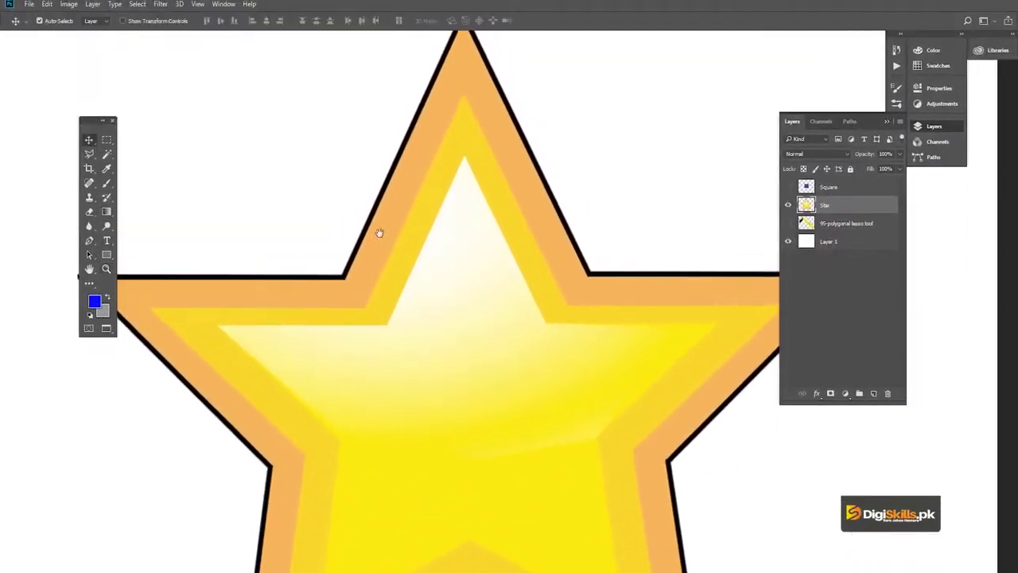
right_click(88, 154)
click(129, 163)
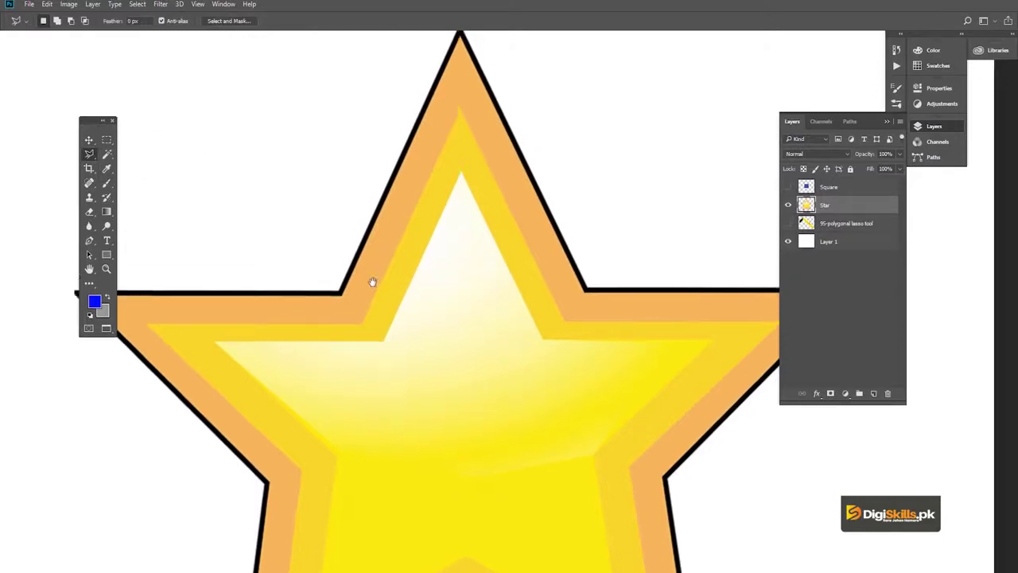
drag(370, 282, 325, 340)
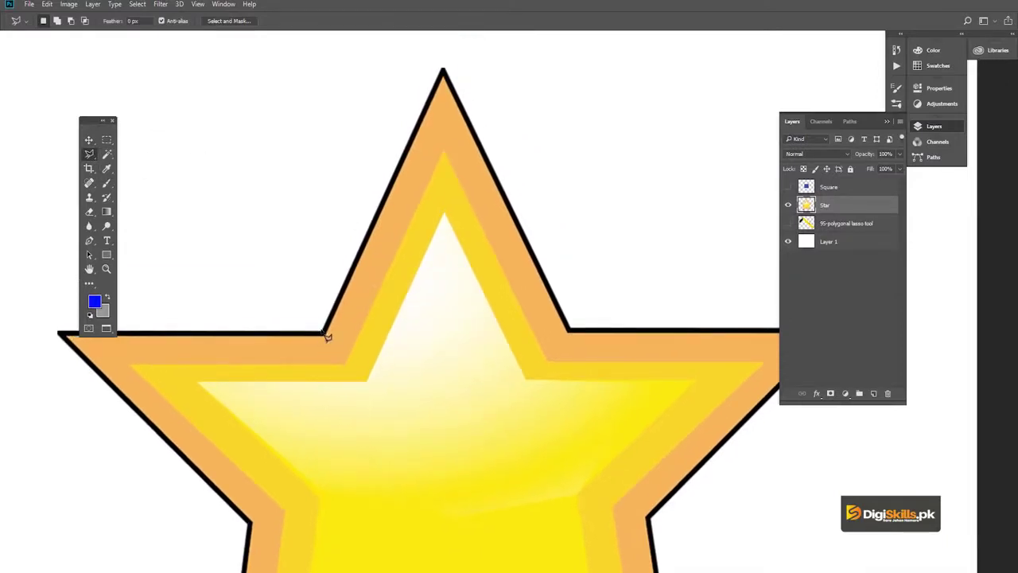
Anchor lasso points from the star's top tip around its right arm to the bottom-left tip
click(443, 70)
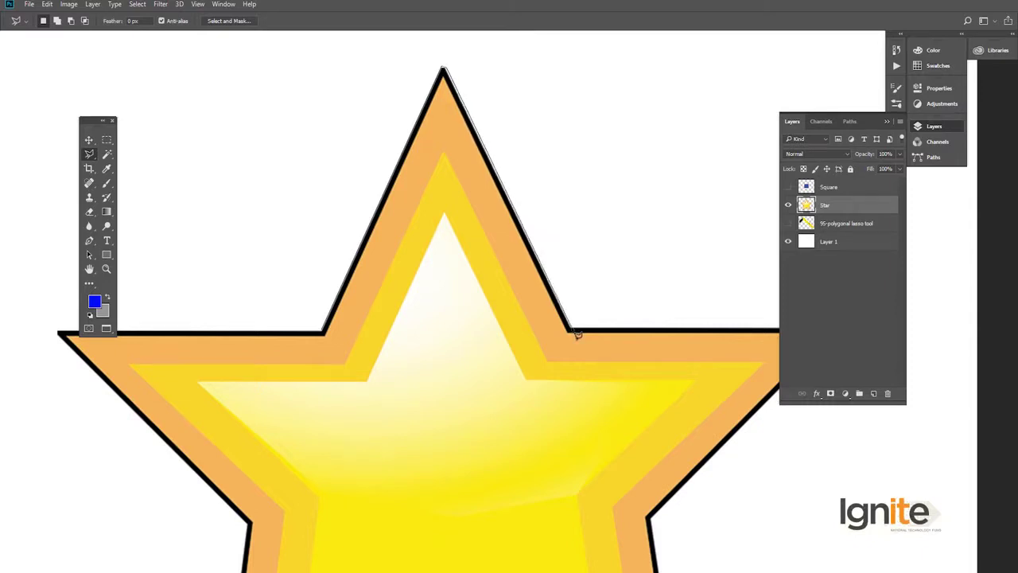
drag(595, 320, 356, 236)
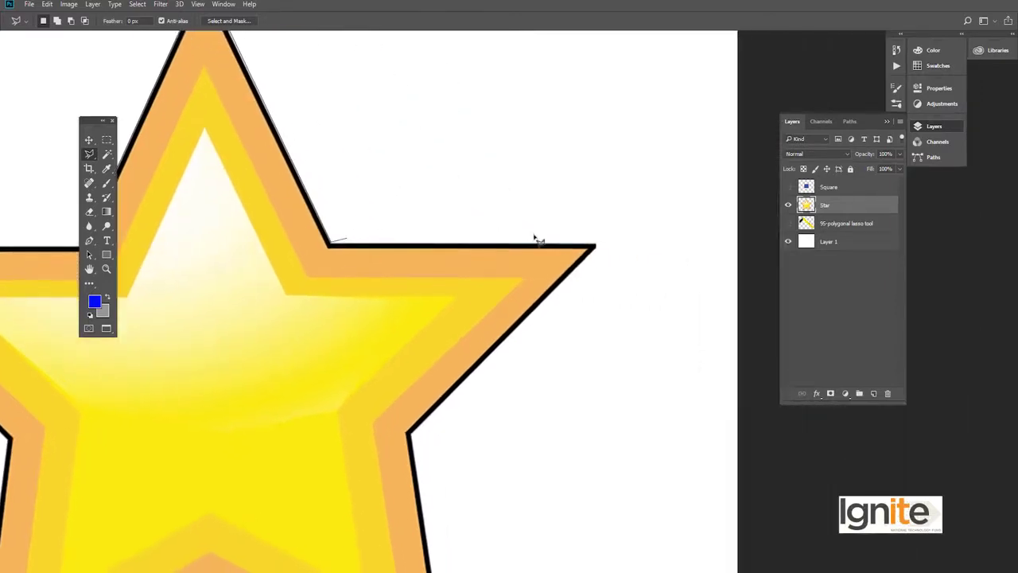
click(597, 247)
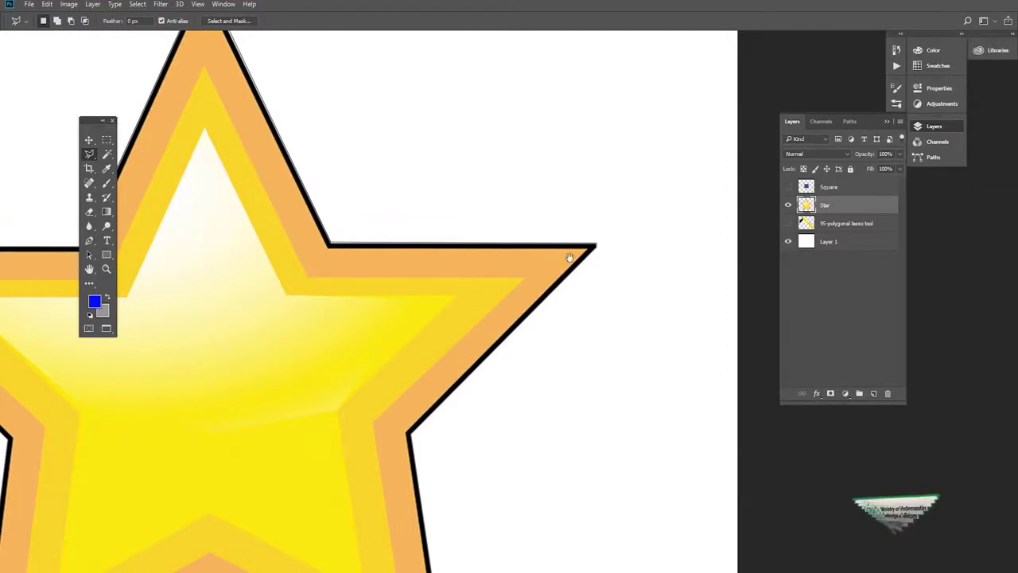
drag(522, 273, 585, 127)
click(477, 292)
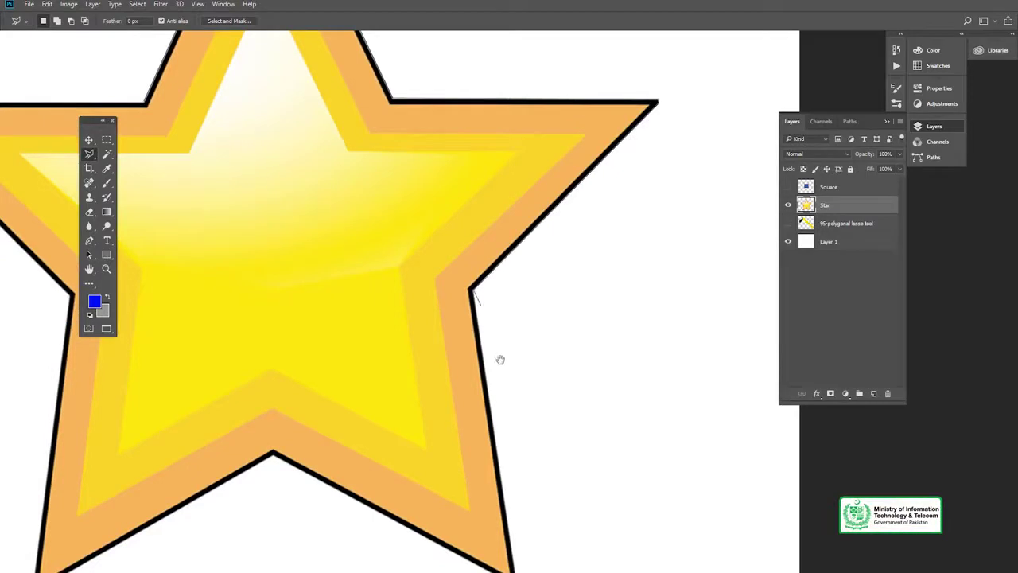
drag(501, 359, 530, 214)
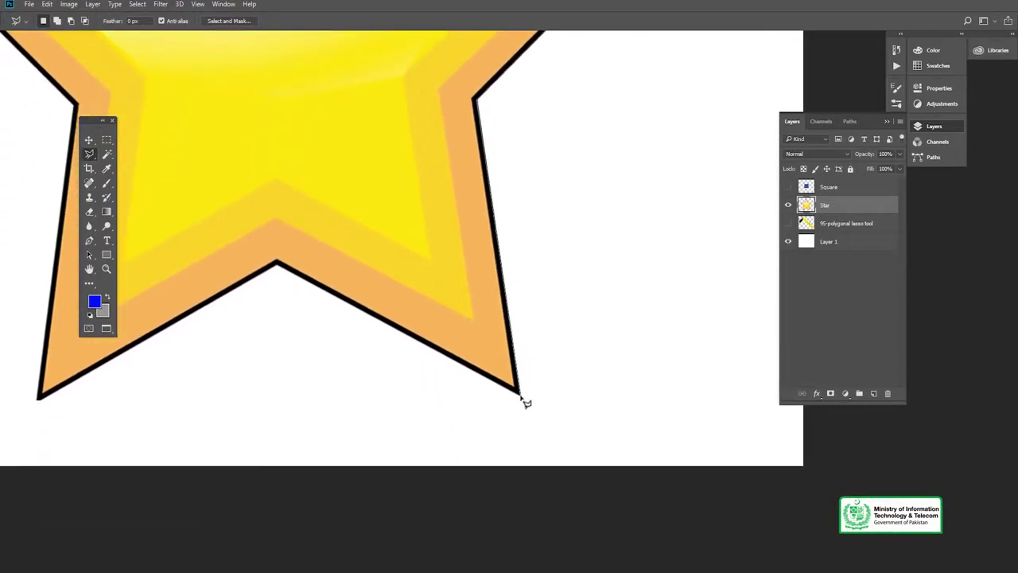
click(278, 266)
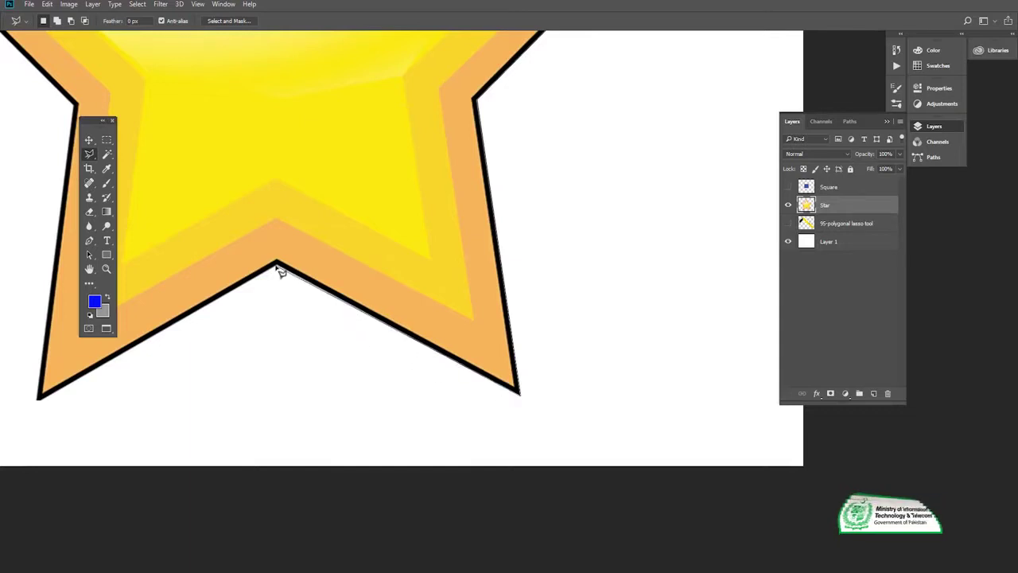
drag(304, 282, 609, 273)
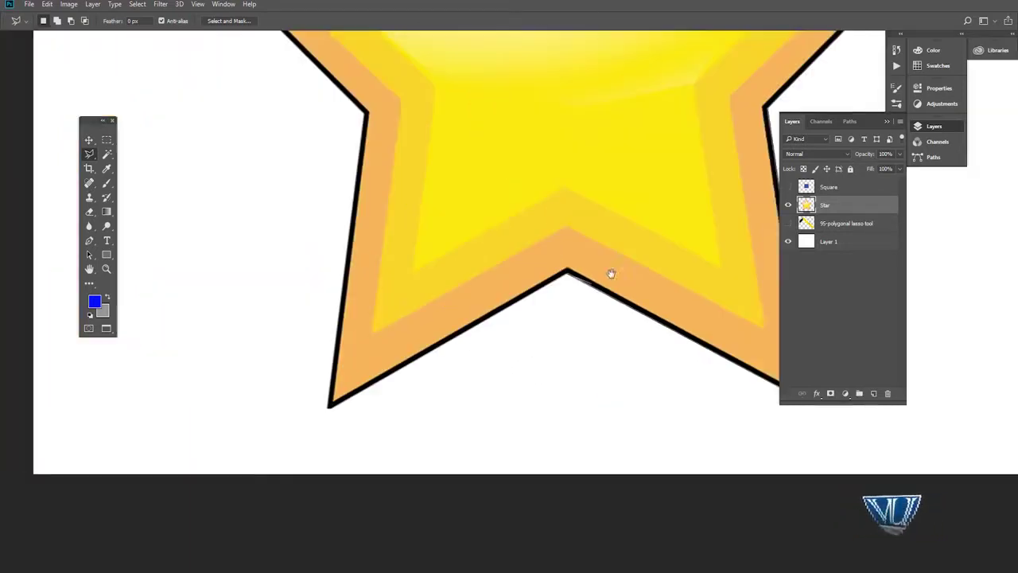
click(341, 405)
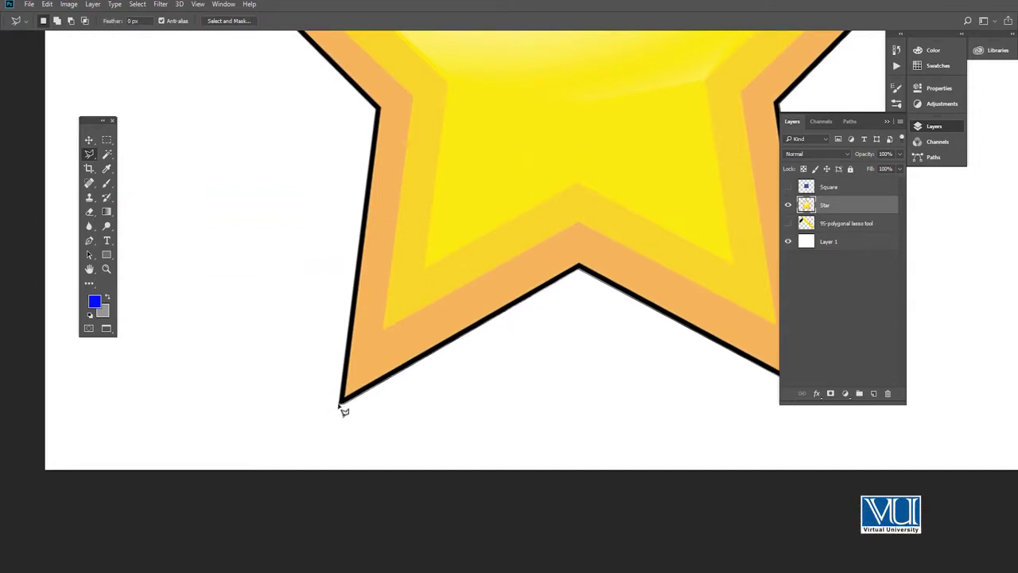
Add the upper-left corners, correct misplaced points with Backspace, and close the star selection
scroll(358, 382, up, 2)
scroll(372, 334, up, 3)
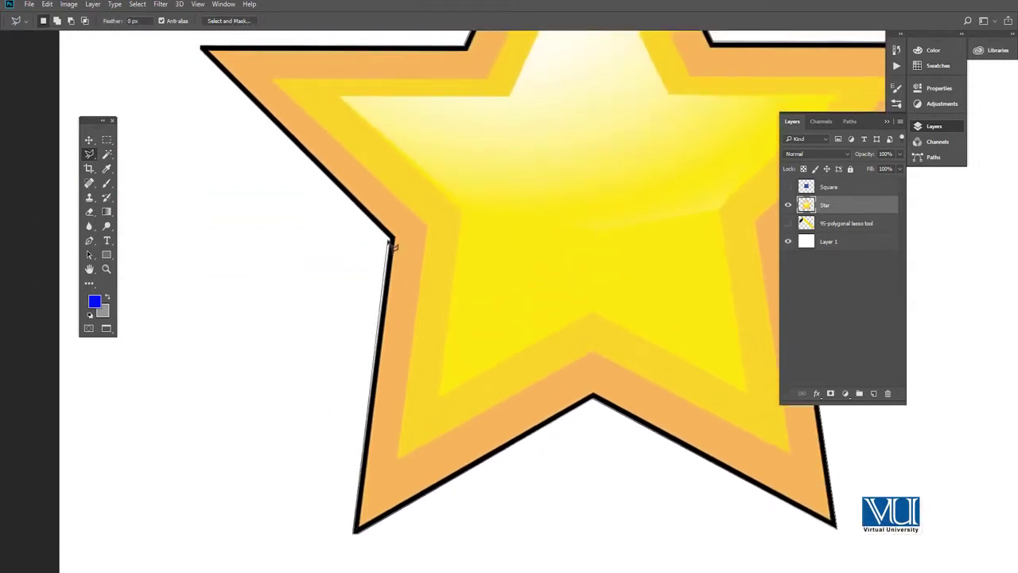
drag(373, 233, 439, 410)
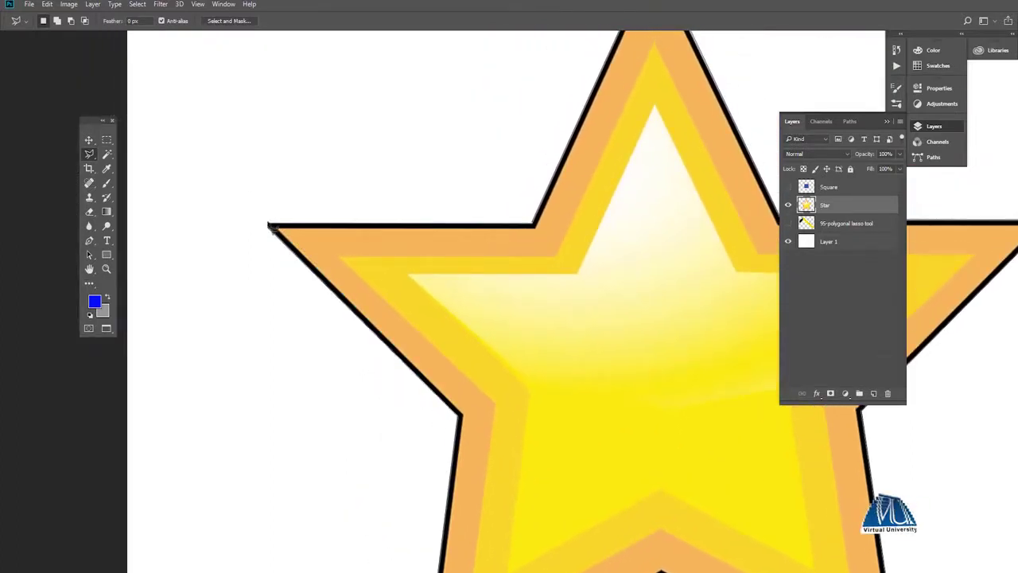
click(271, 227)
click(537, 227)
key(BackSpace)
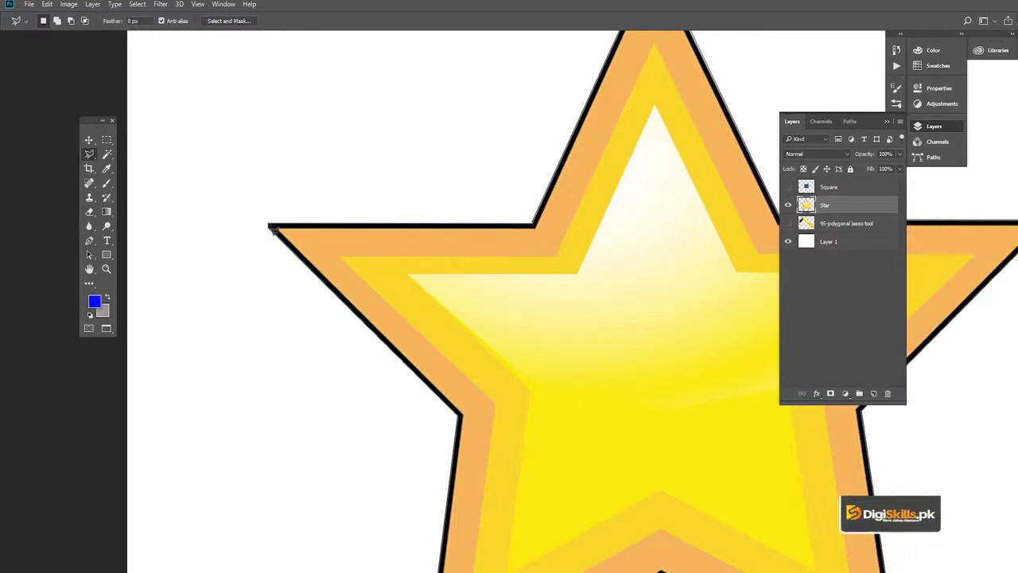
click(536, 226)
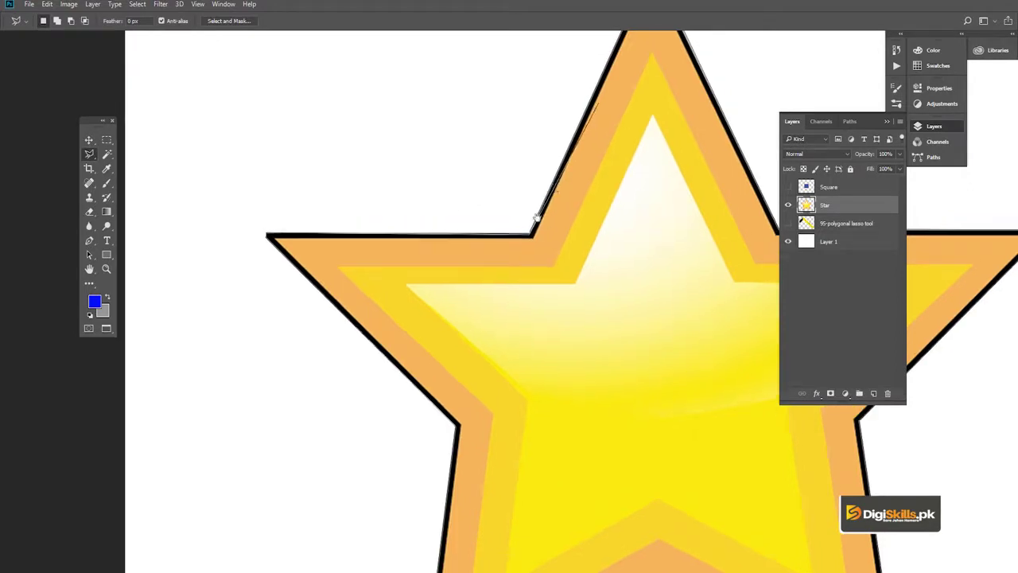
drag(604, 99, 494, 277)
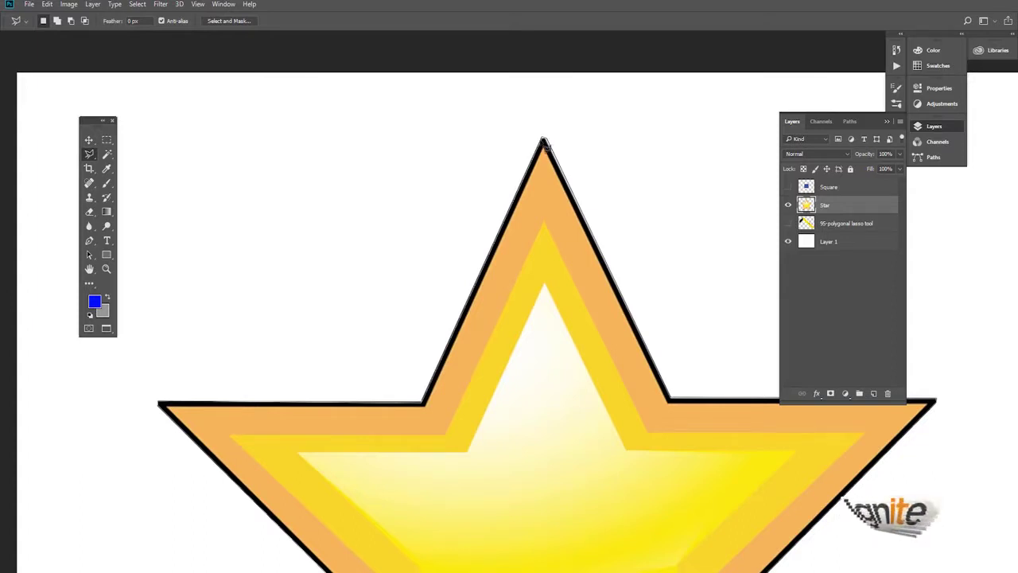
click(543, 141)
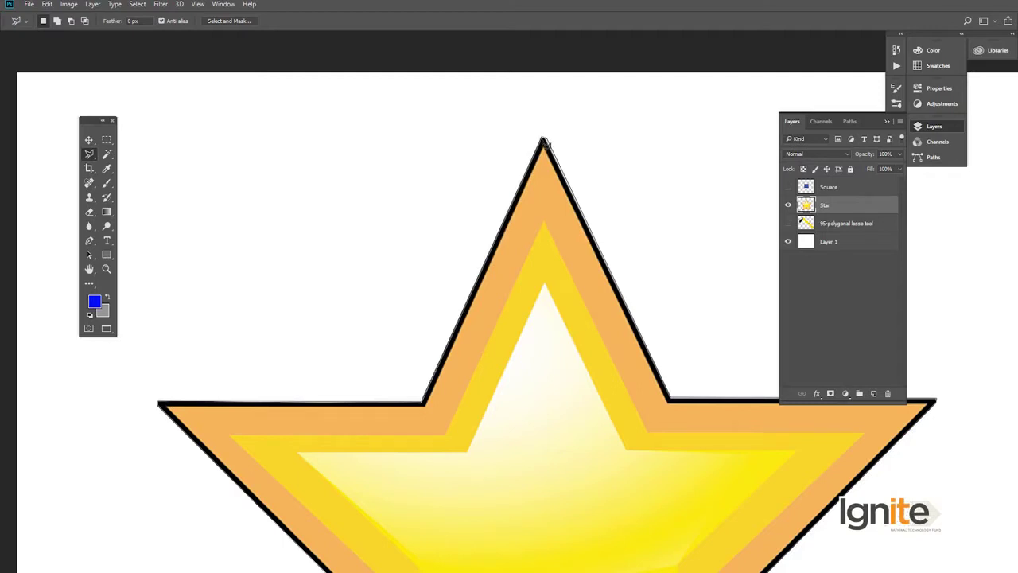
key(BackSpace)
click(425, 404)
click(543, 141)
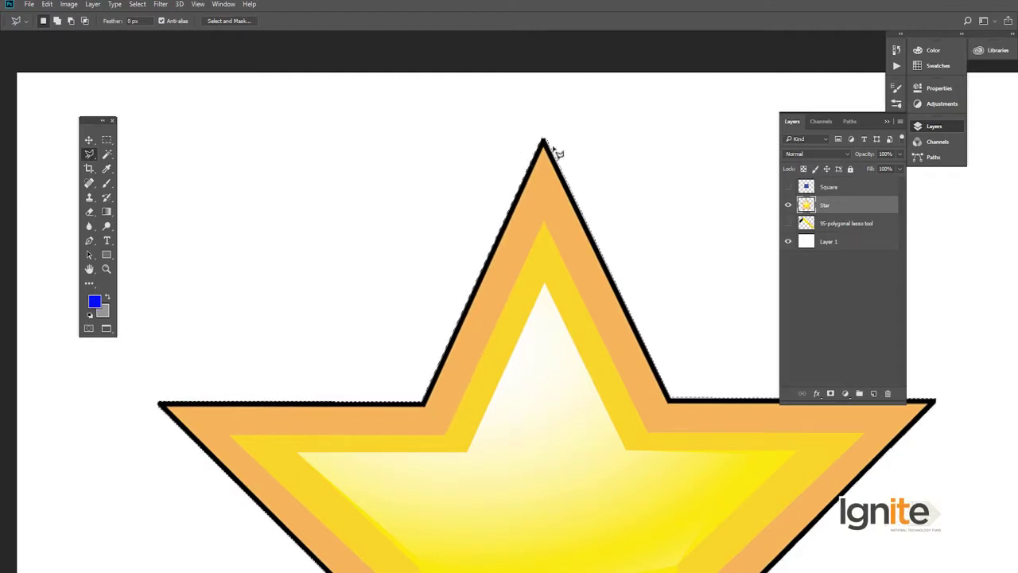
Zoom out to see the whole selected star
key(z)
alt+click(450, 318)
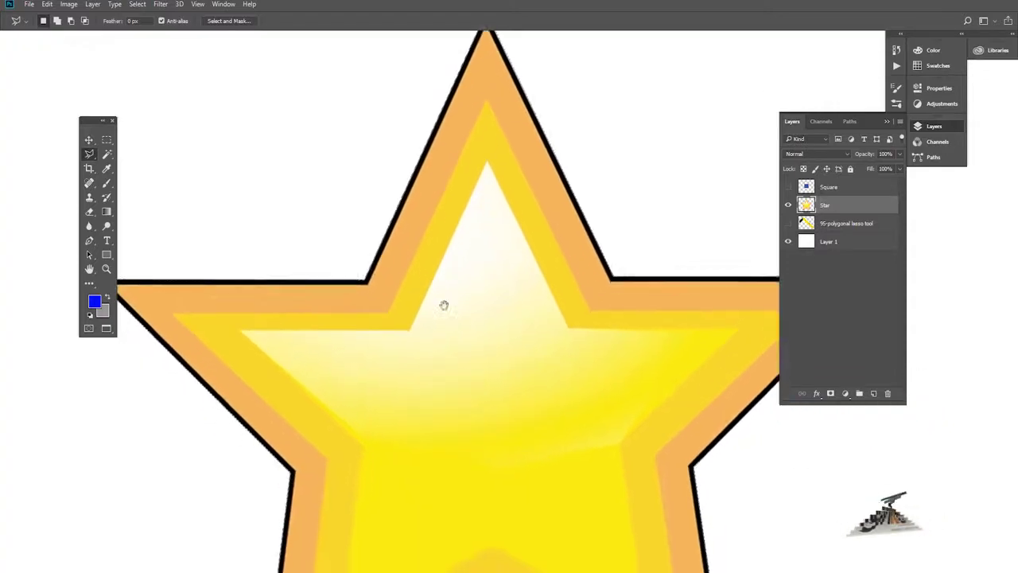
alt+click(486, 321)
Test-move and clear the selected star, restore it, then hide the Star layer
key(v)
mouse_move(478, 347)
mouse_down()
mouse_move(506, 285)
mouse_move(565, 334)
mouse_up()
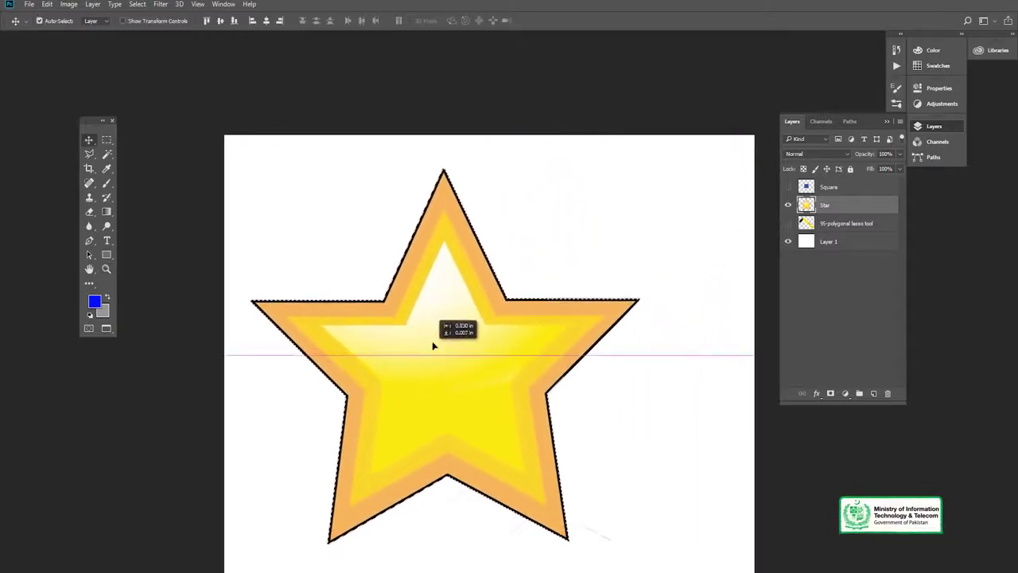
key(ctrl+z)
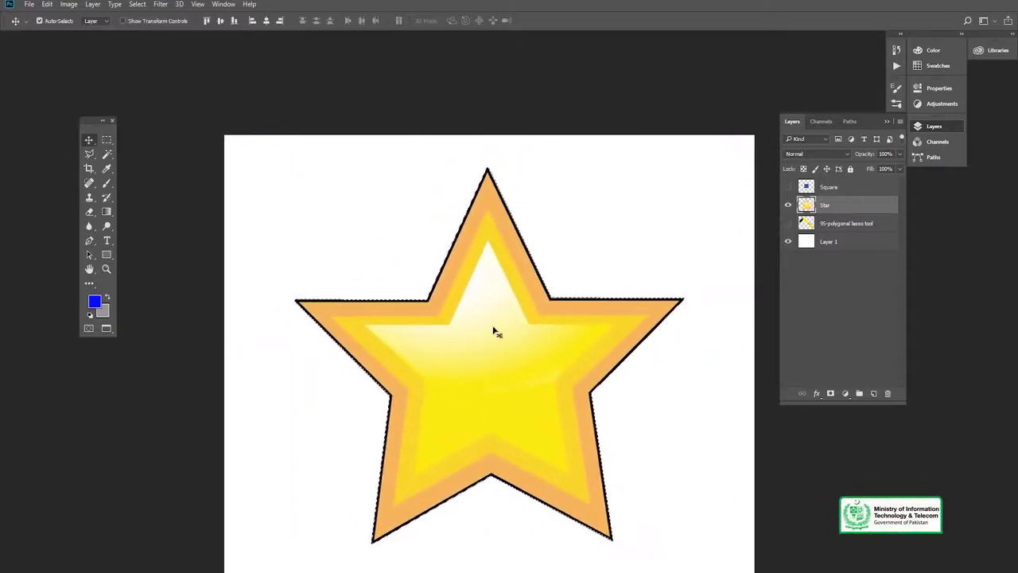
key(Delete)
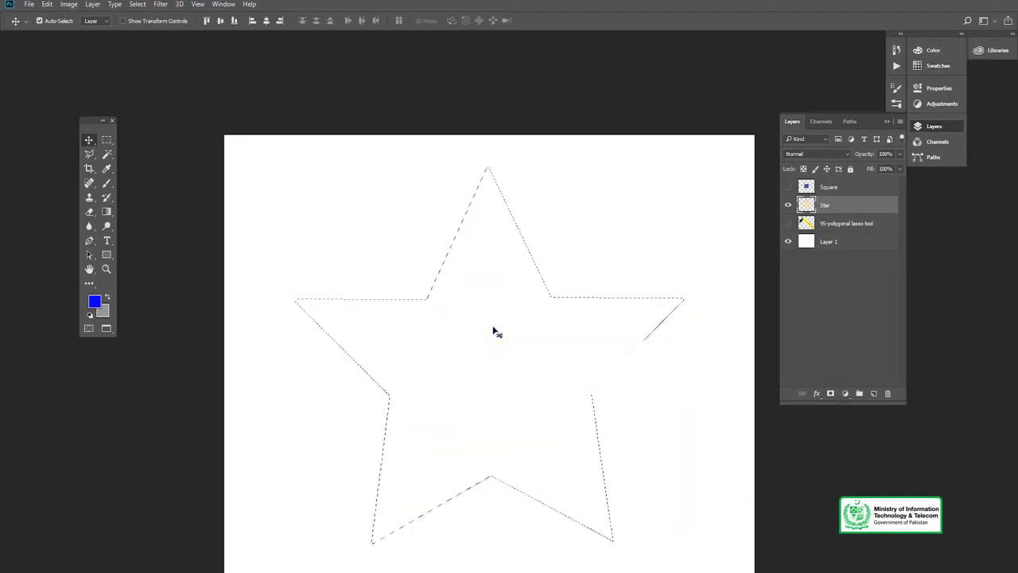
key(ctrl)
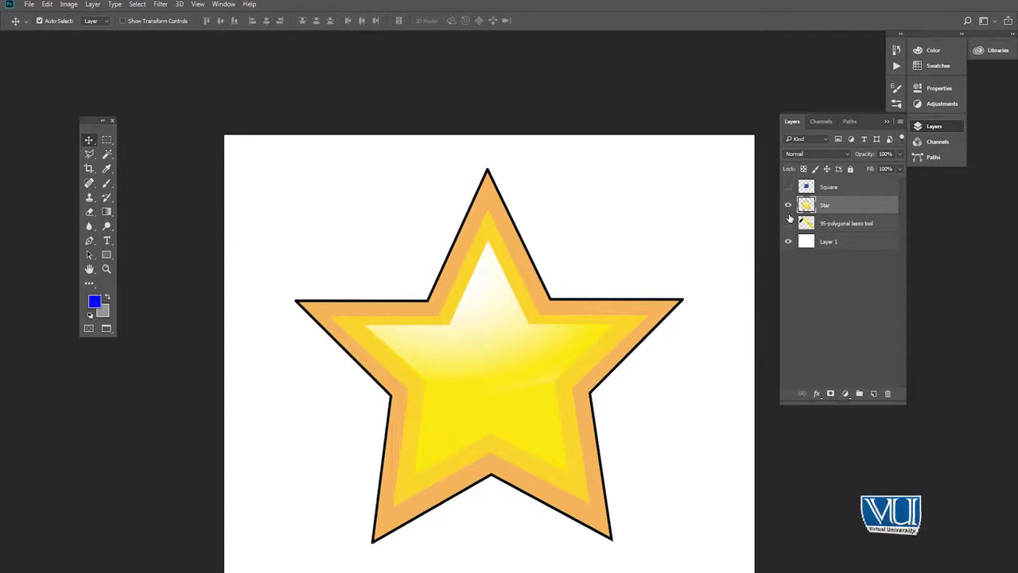
click(789, 206)
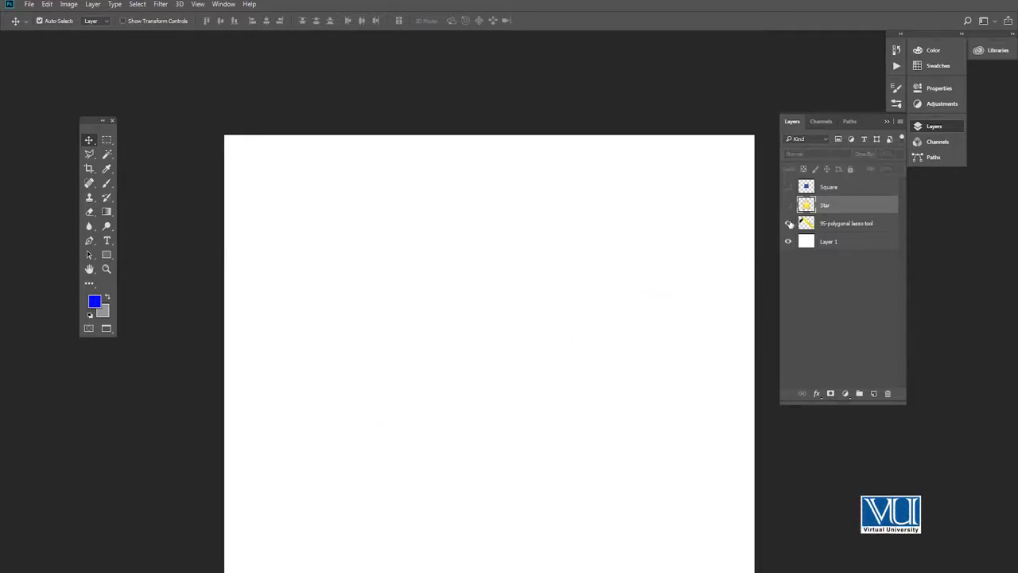
Show the try square layer, recentre it, and zoom in on its black handle
click(788, 223)
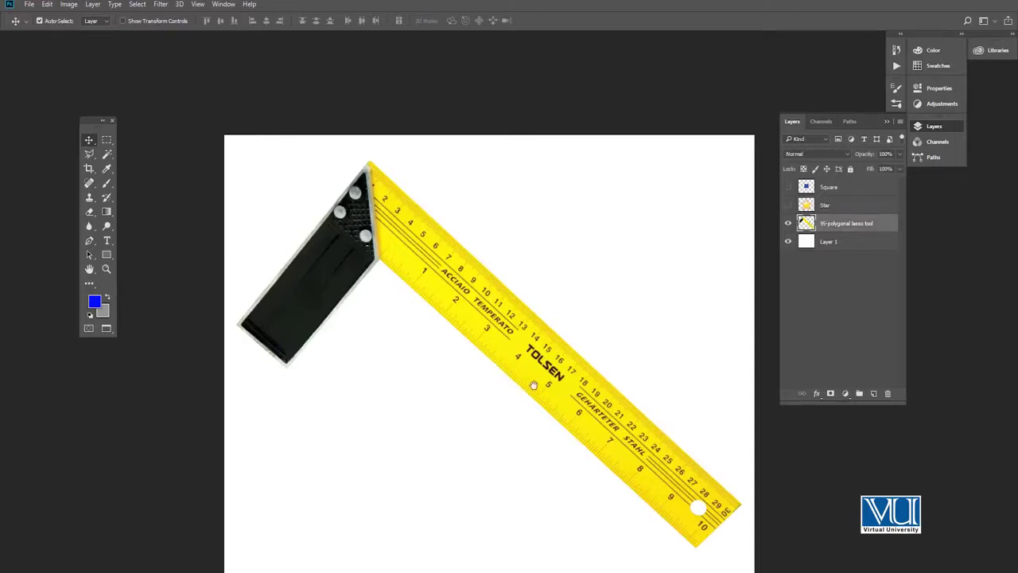
drag(533, 385, 476, 340)
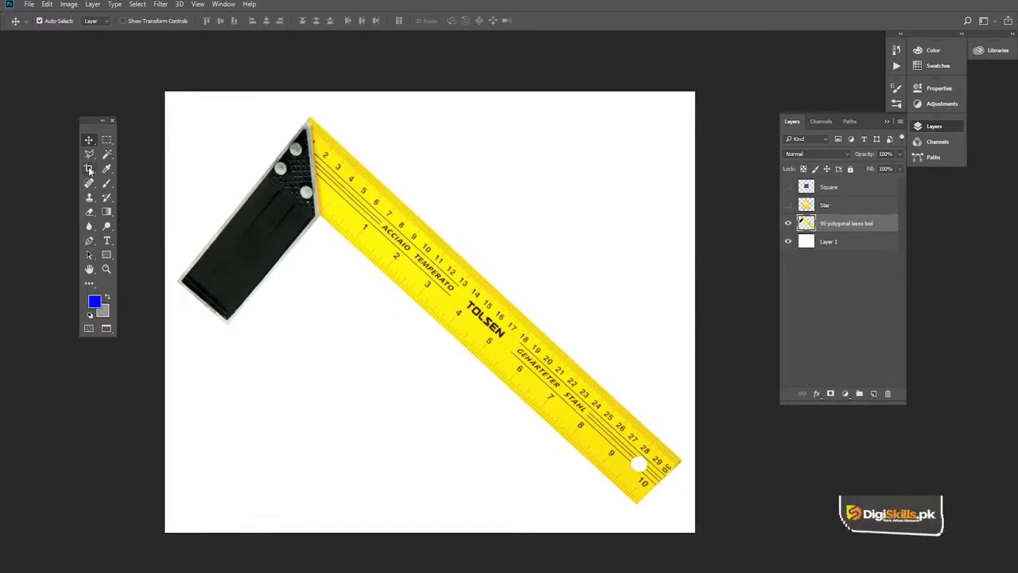
key(z)
click(284, 235)
click(228, 288)
Zoom closer into the handle and make a small Move-tool drag on the canvas
key(v)
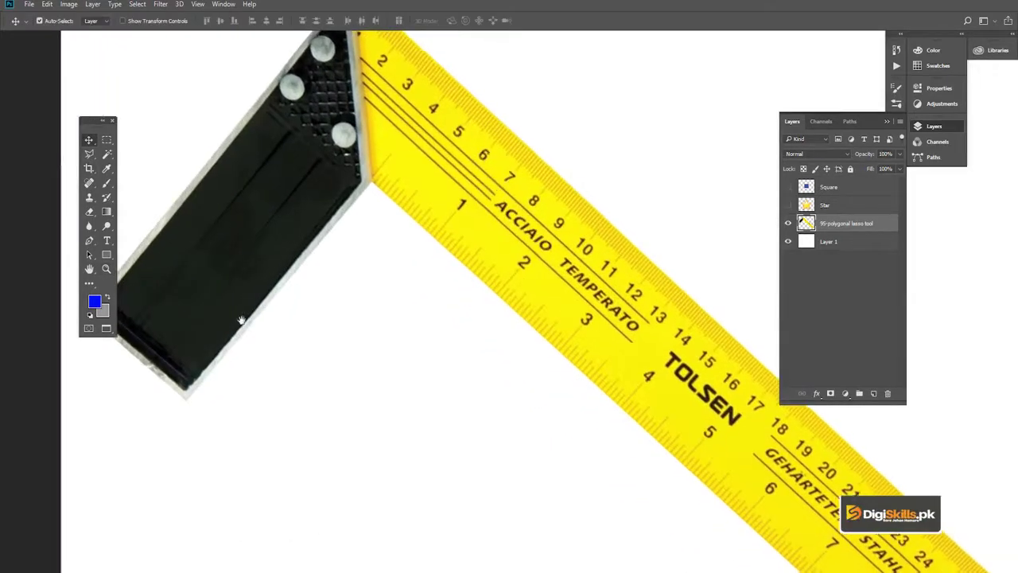
key(z)
click(246, 326)
key(v)
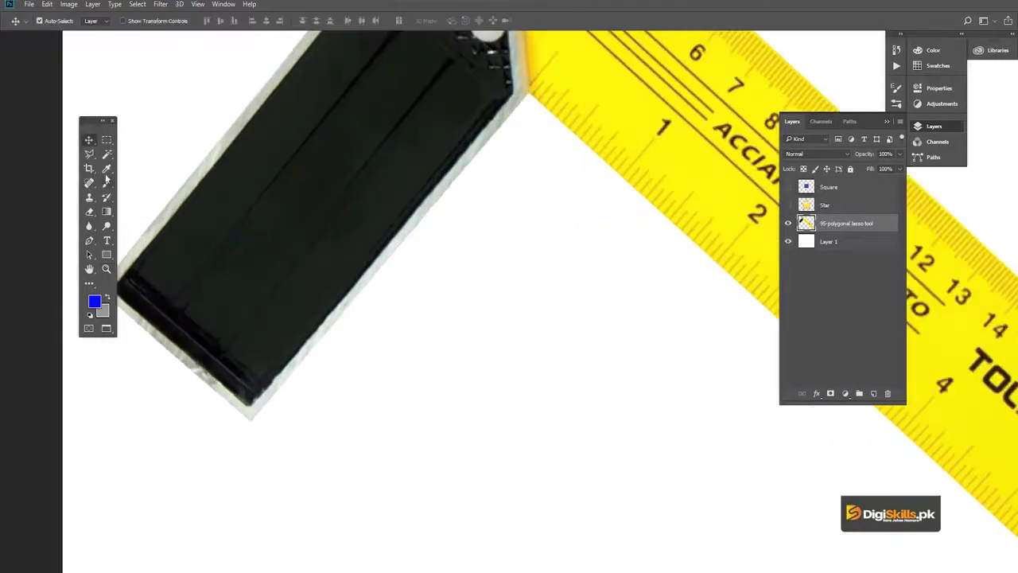
click(90, 169)
drag(218, 266, 256, 273)
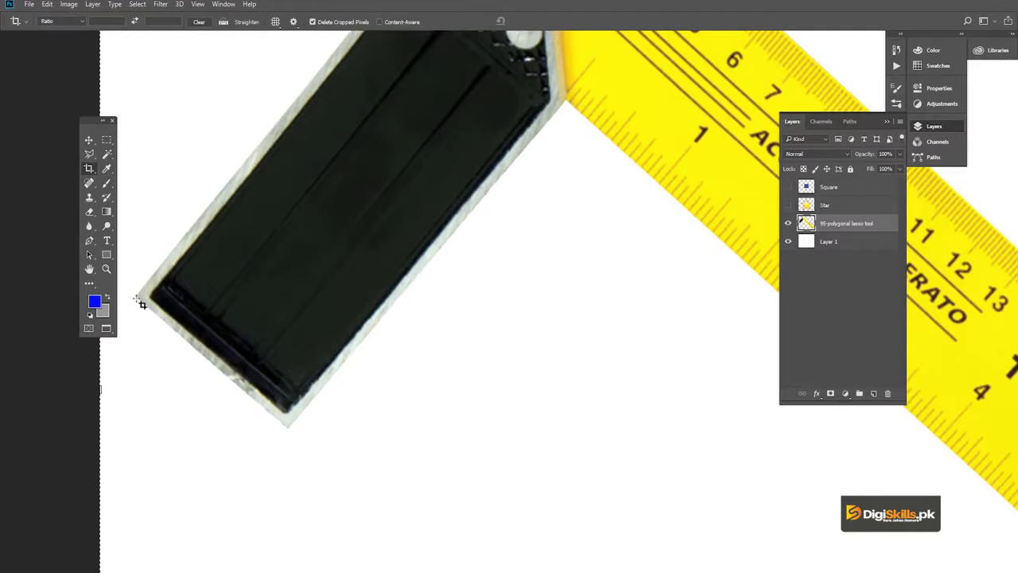
Trace a polygonal lasso outline around the try square's handle and blade corners, closing it at the start
key(l)
click(139, 303)
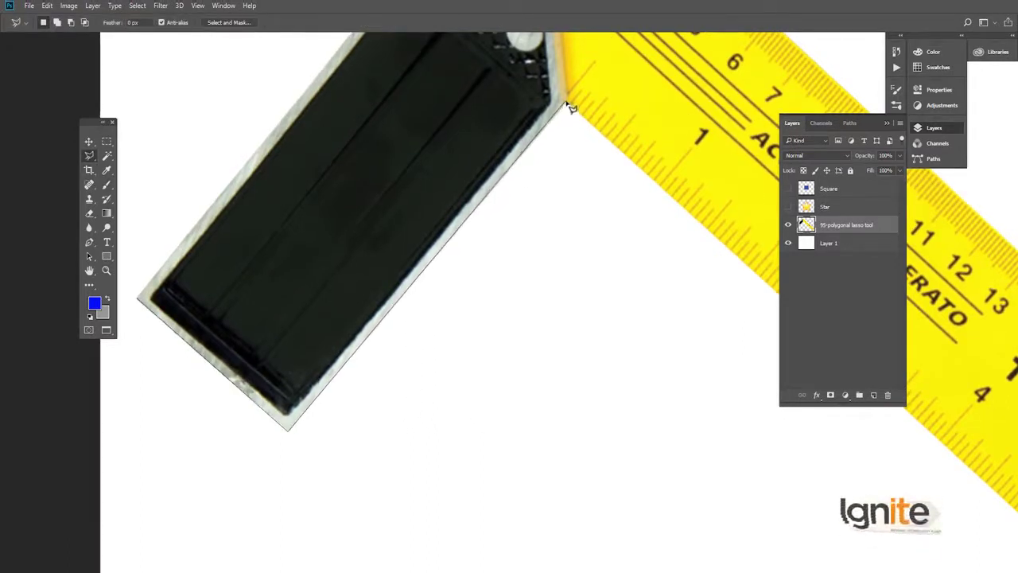
mouse_move(620, 268)
mouse_down()
mouse_move(533, 267)
mouse_move(495, 247)
mouse_up()
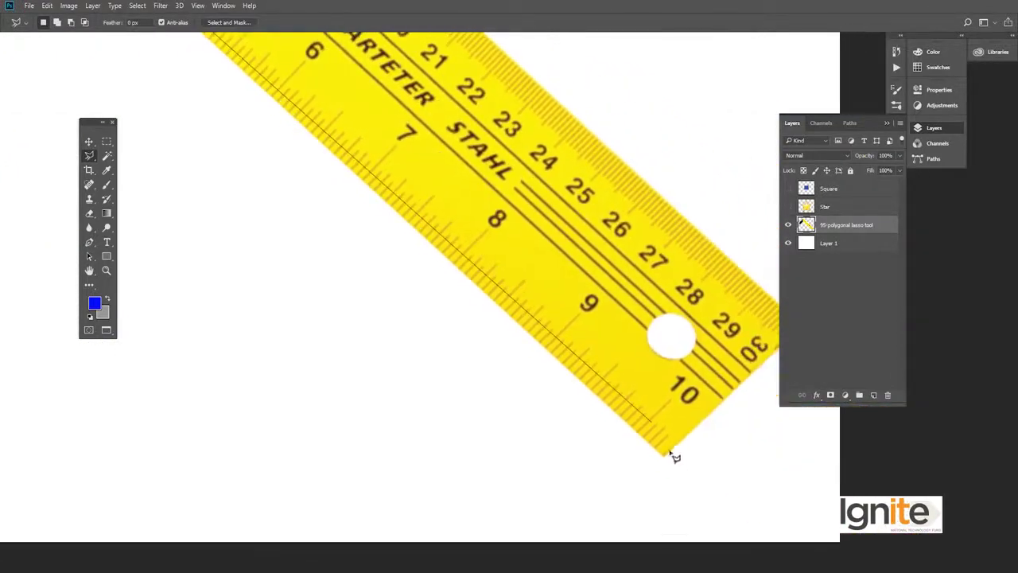
drag(686, 390, 680, 394)
click(685, 374)
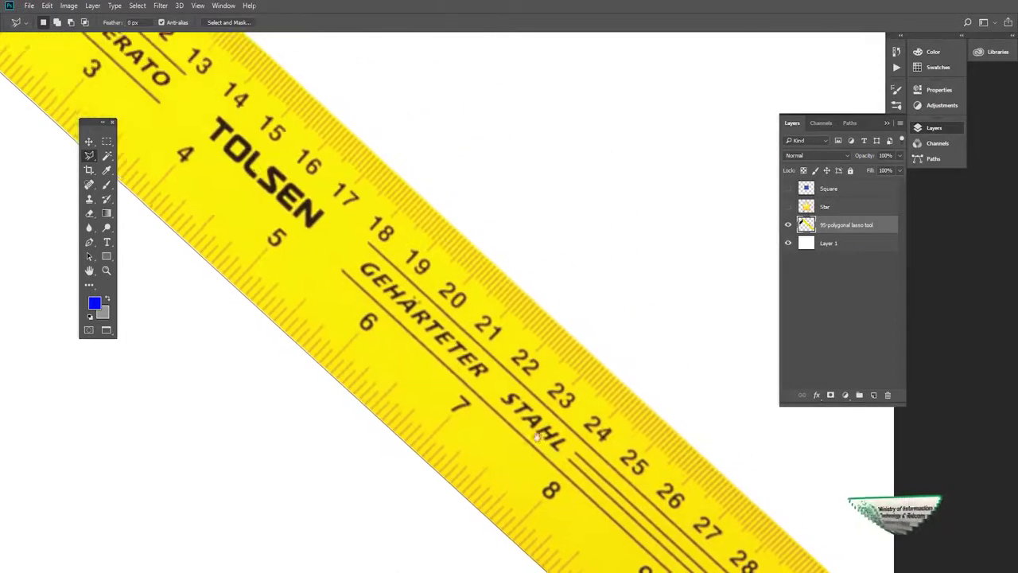
mouse_move(442, 273)
mouse_down()
mouse_move(400, 295)
mouse_move(410, 302)
mouse_up()
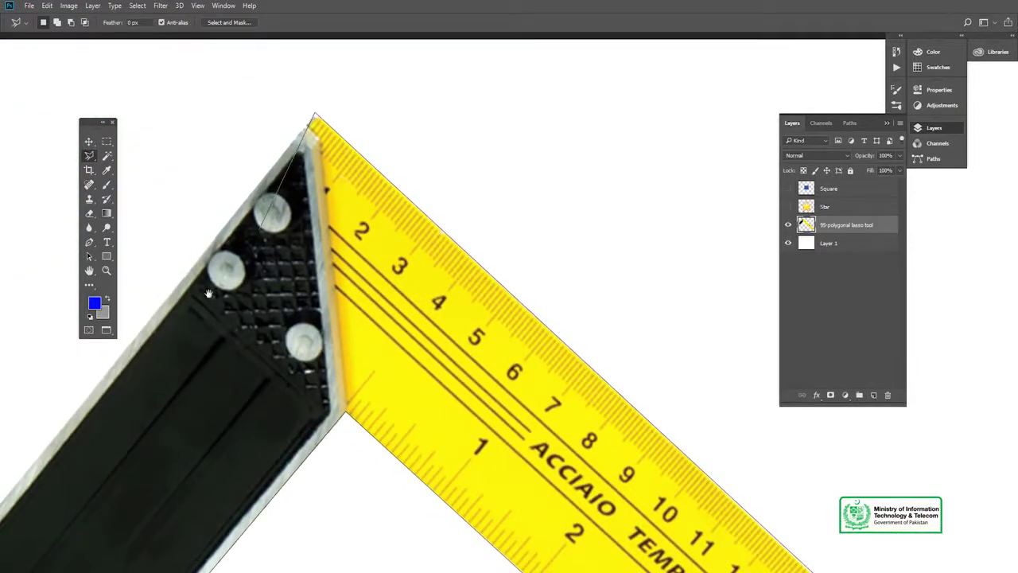
drag(208, 294, 390, 166)
drag(266, 279, 341, 155)
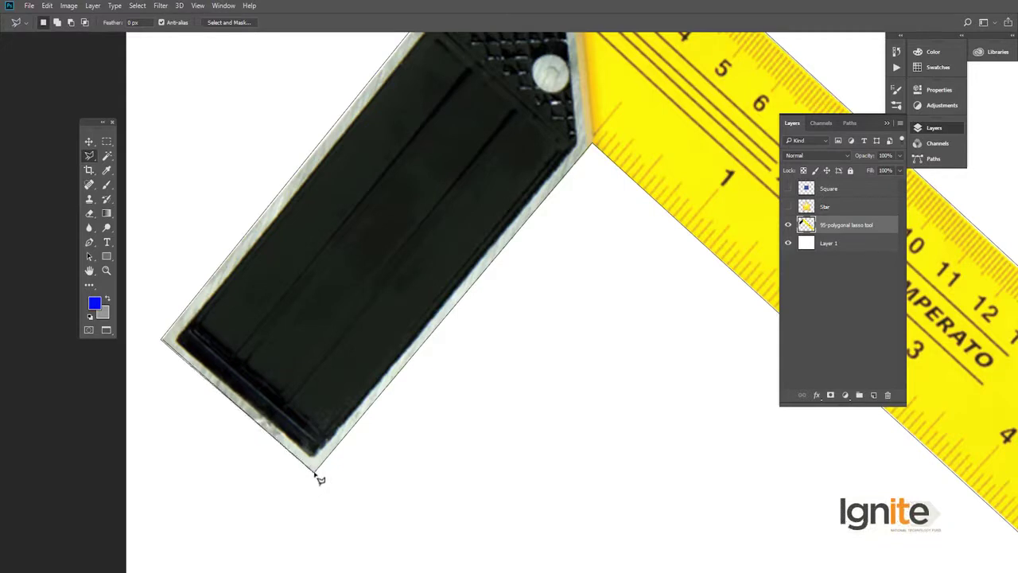
click(315, 472)
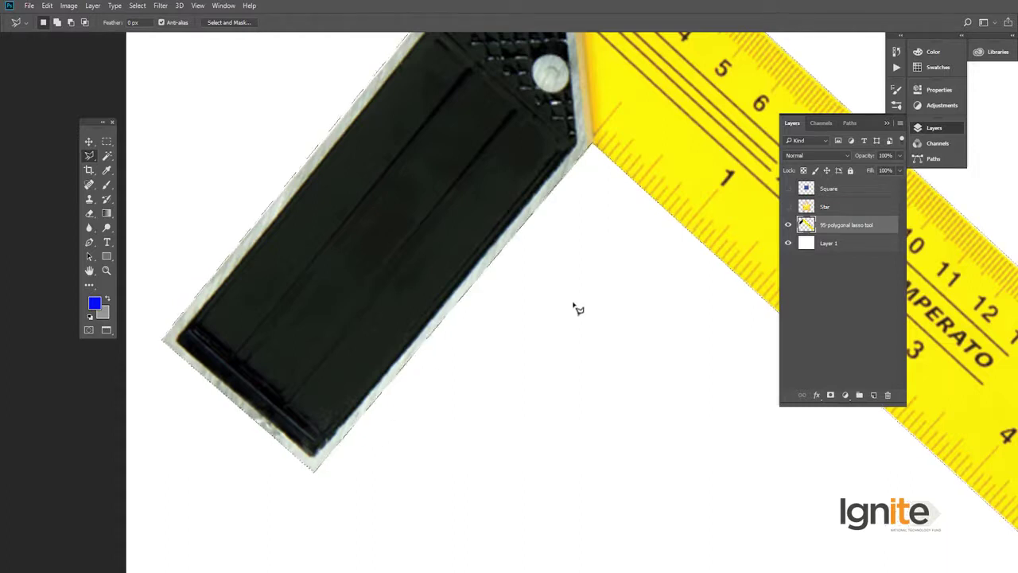
key(v)
scroll(583, 291, down, 2)
scroll(573, 283, down, 3)
scroll(557, 275, down, 3)
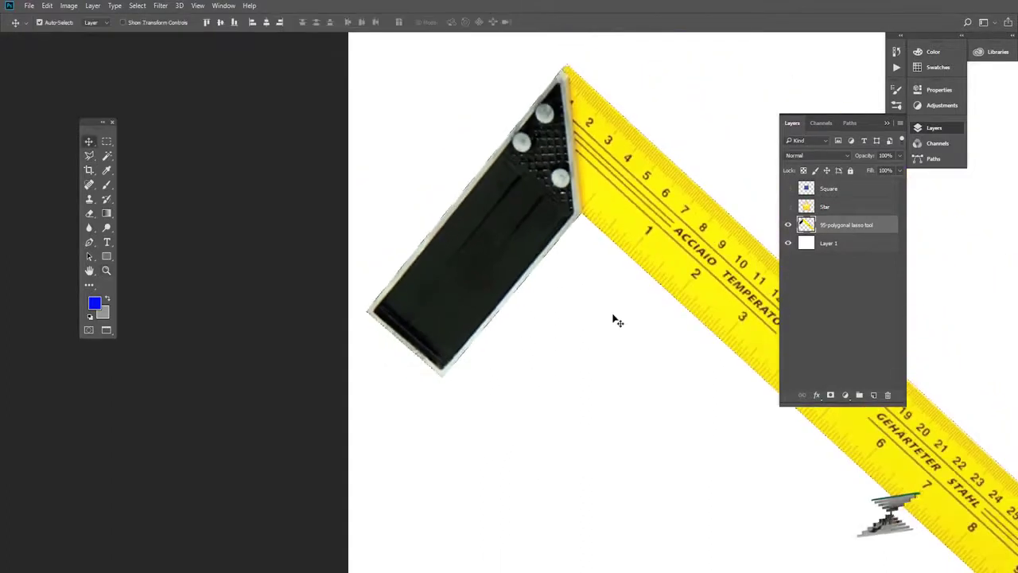
drag(614, 321, 472, 301)
scroll(472, 301, down, 2)
scroll(605, 295, up, 2)
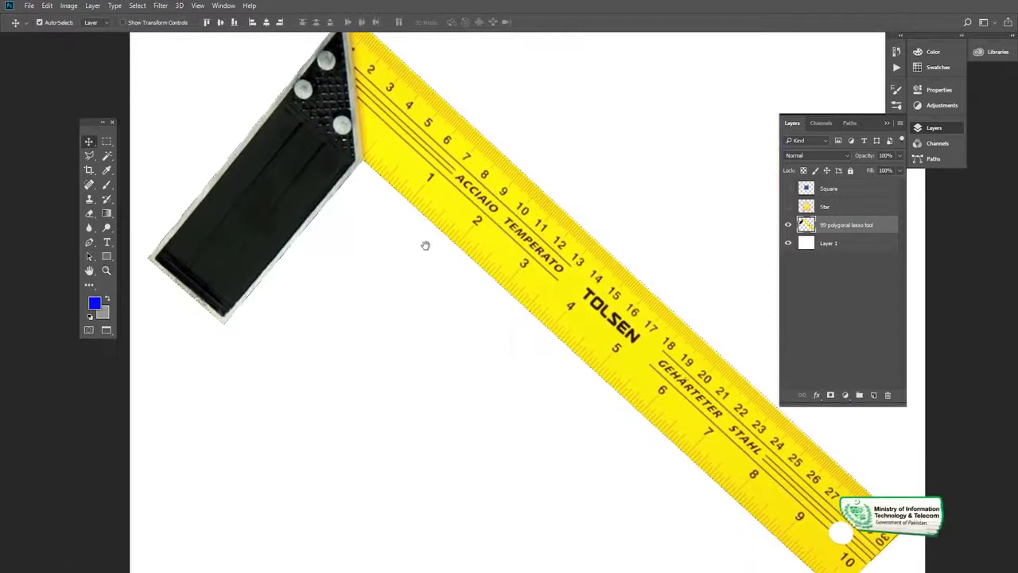
scroll(426, 245, down, 2)
scroll(421, 270, up, 2)
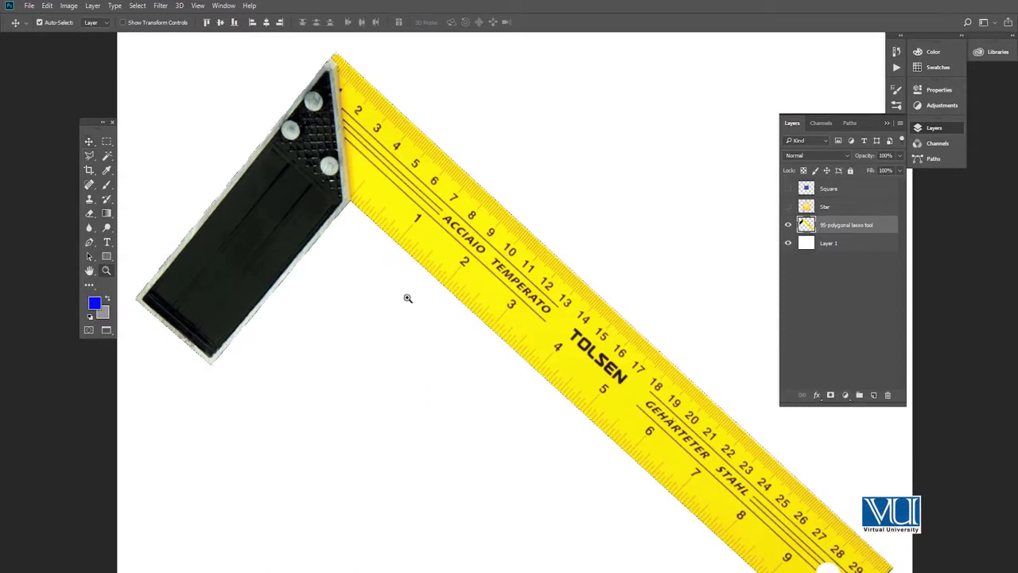
Zoom out, drag the selected try square around the canvas, and deselect with Ctrl+D
key(ctrl+minus)
mouse_move(470, 269)
mouse_down()
mouse_move(551, 243)
mouse_move(434, 302)
mouse_up()
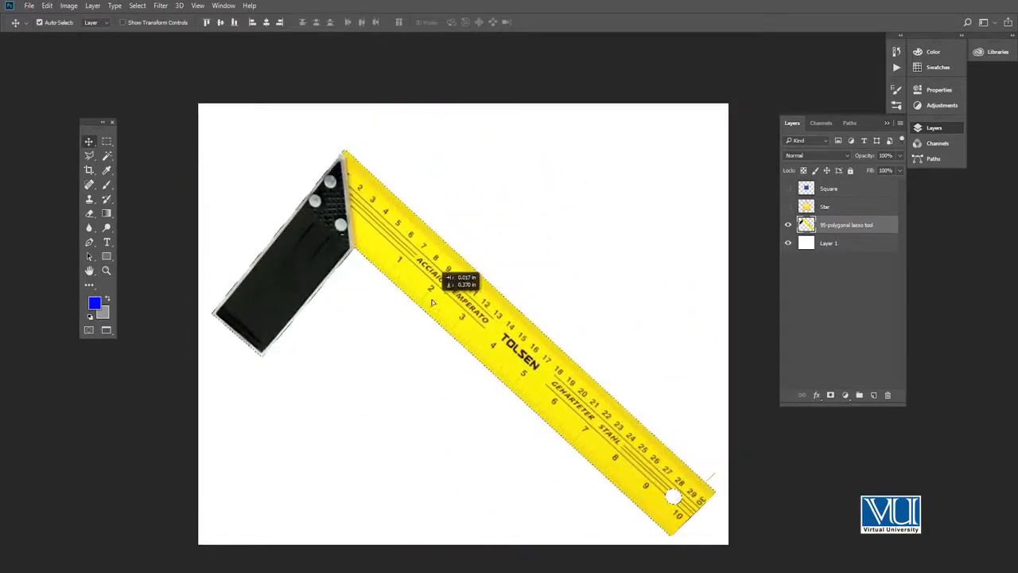
drag(432, 302, 453, 305)
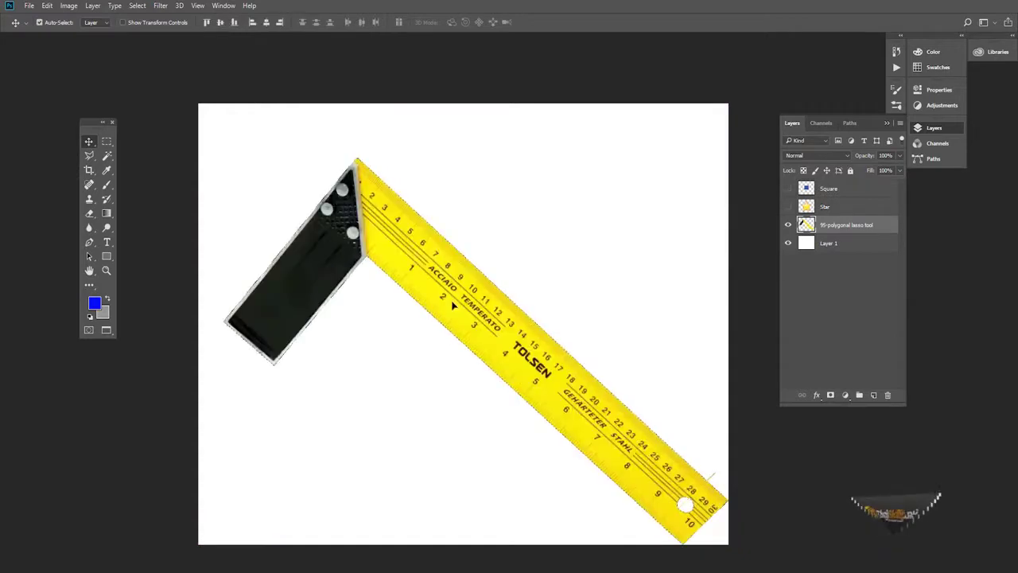
drag(452, 301, 447, 292)
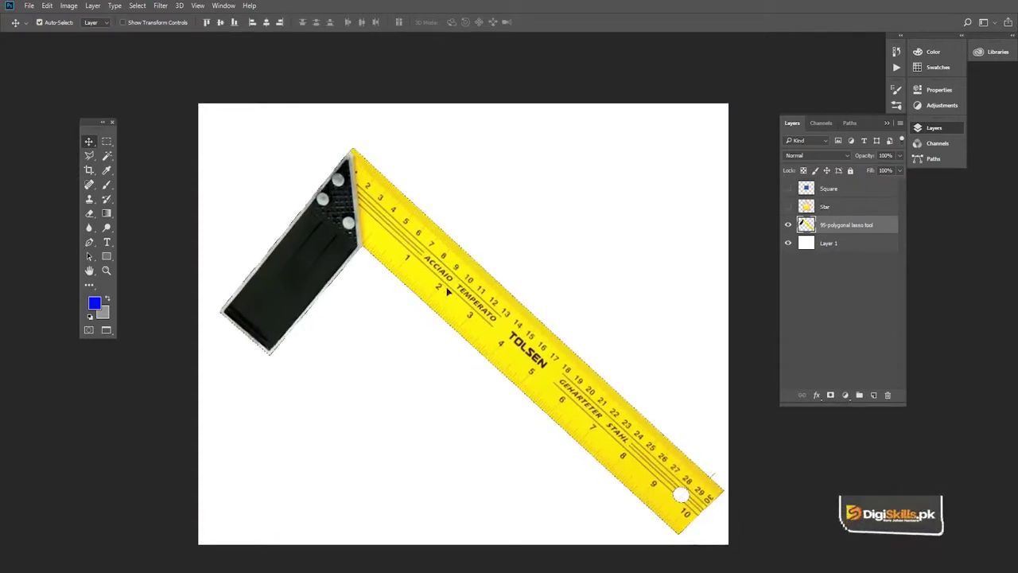
key(ctrl+d)
drag(450, 293, 452, 296)
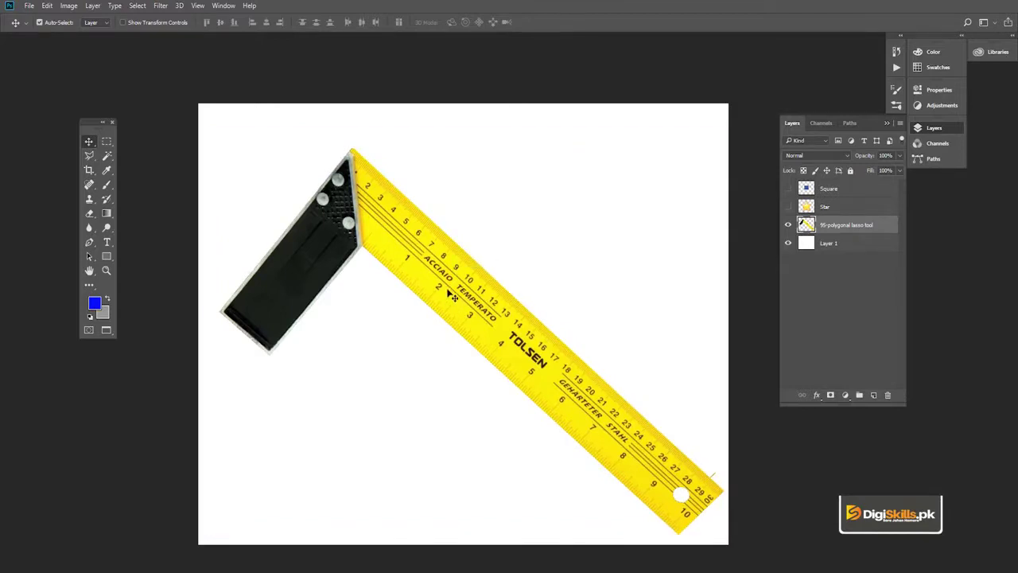